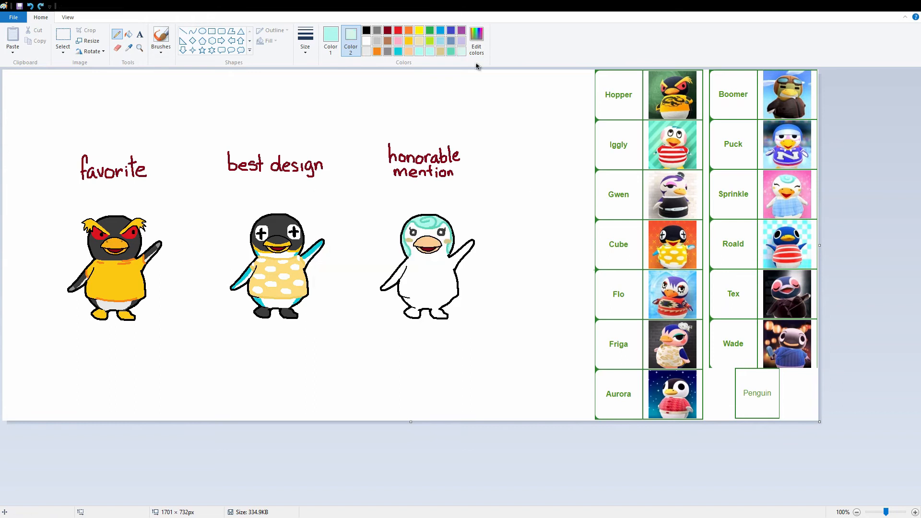
Mix a pale mint color and shade both wings of the honorable mention penguin with it
left_click(477, 41)
left_click(333, 325)
left_click(476, 41)
left_click(333, 325)
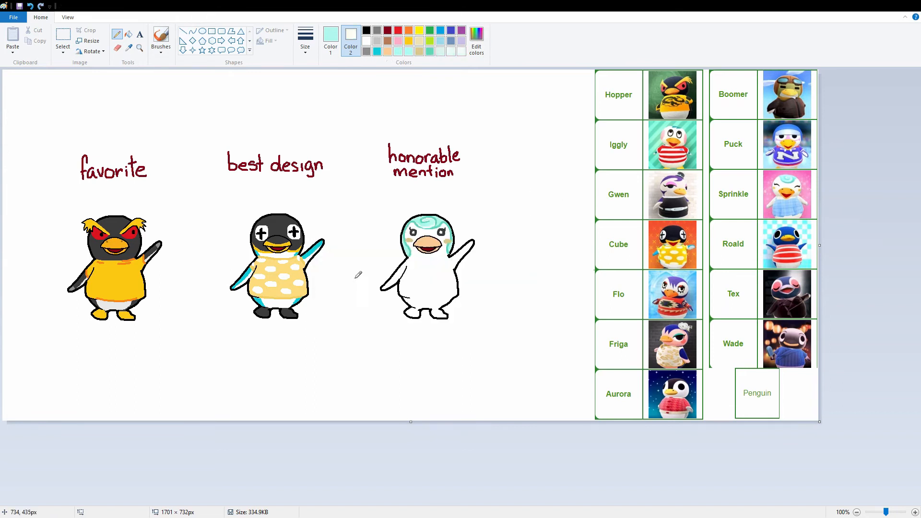
left_click(330, 41)
left_click(366, 41)
left_click(128, 34)
left_click(117, 48)
left_click_drag(383, 288, 402, 268)
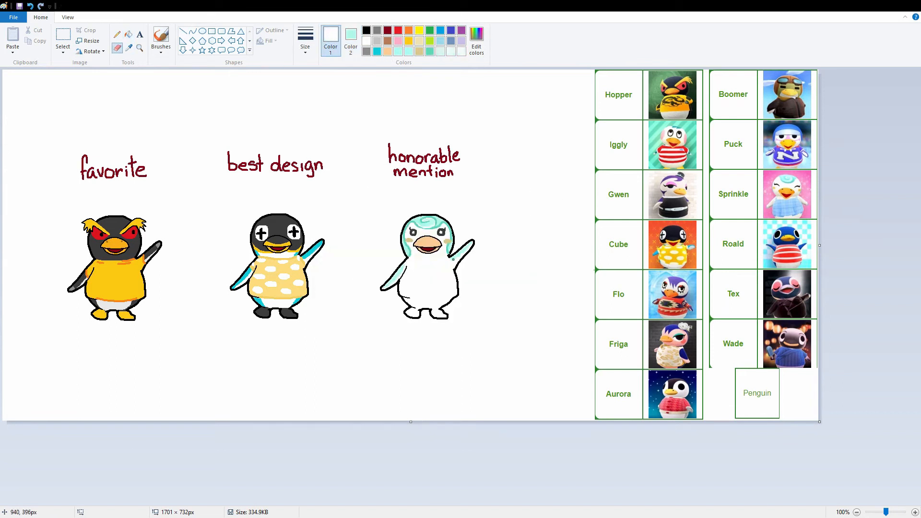
left_click(128, 48)
right_click(448, 249)
Outline the hem and neckline of the honorable mention penguin's dress and fill the dress with light blue
left_click(440, 41)
left_click(476, 41)
left_click(333, 324)
left_click(350, 40)
left_click(461, 51)
left_click_drag(450, 297, 407, 298)
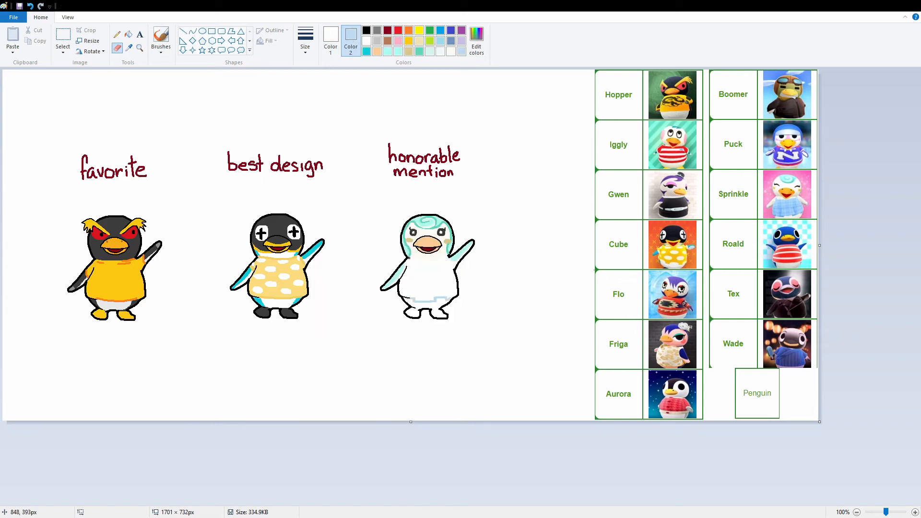
left_click(128, 34)
left_click_drag(409, 258, 445, 257)
right_click(428, 283)
Draw darker blue fold lines on the honorable mention penguin's dress
left_click(330, 40)
left_click(376, 41)
left_click(117, 34)
left_click(461, 51)
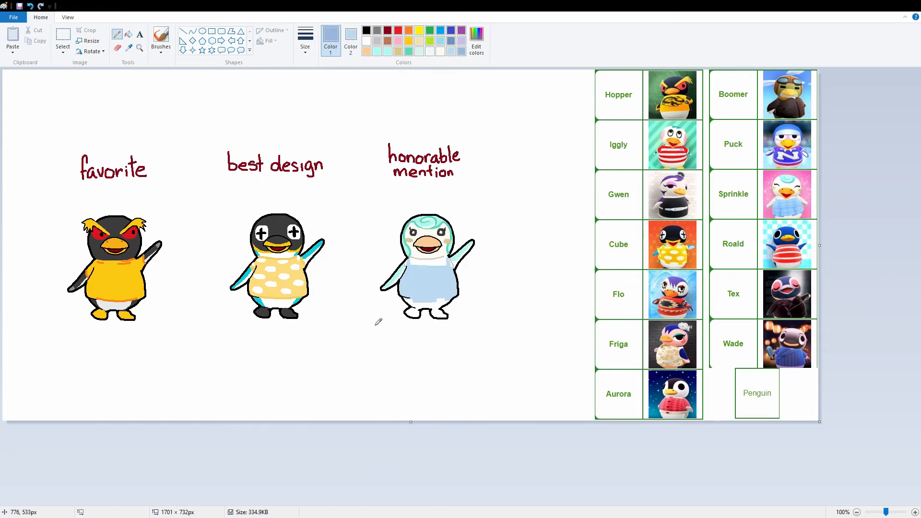
Fill the penguin's belly below the dress with off-white and paint its feet peach
left_click(440, 52)
left_click(128, 34)
left_click(427, 304)
left_click(351, 41)
left_click(367, 51)
left_click(117, 47)
left_click_drag(409, 314, 442, 314)
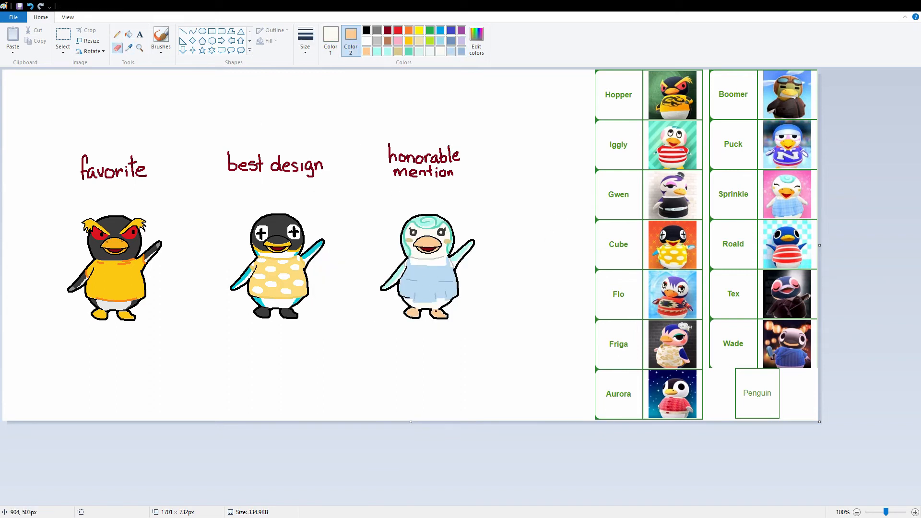
left_click(477, 41)
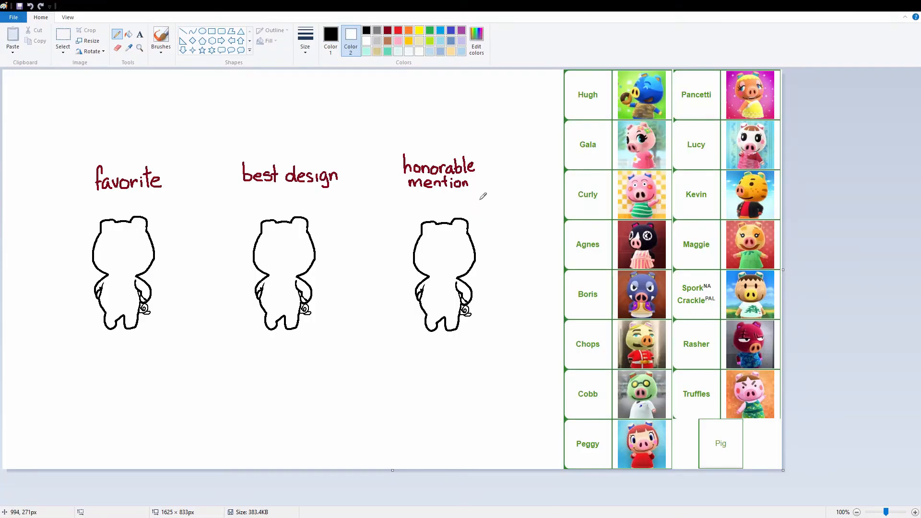
Close off the favorite pig's head at the neck and fill the head with dark gray
left_click(330, 41)
left_click(128, 35)
left_click(350, 41)
left_click(117, 48)
left_click_drag(108, 275, 136, 276)
left_click(129, 34)
left_click(123, 247)
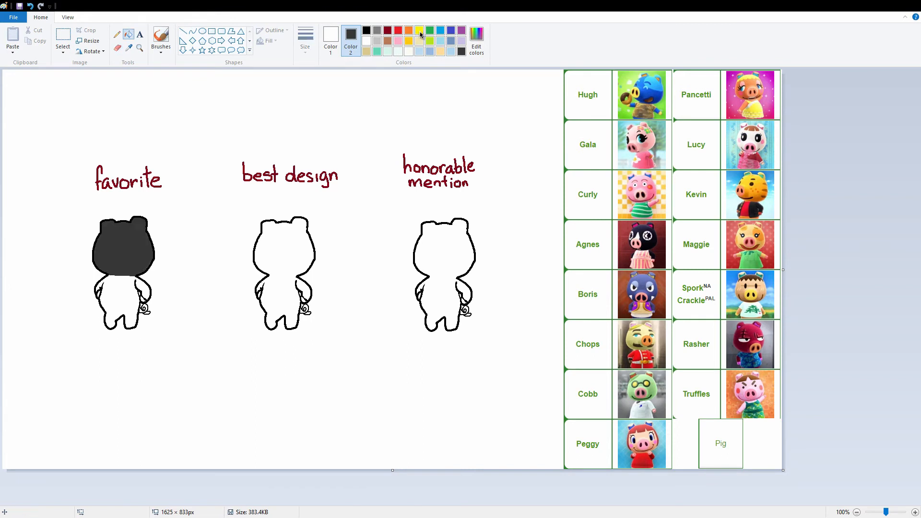
Paint the favorite pig's inner ears and snout in pink
left_click(477, 40)
left_click(117, 48)
mouse_move(134, 222)
left_mouse_down()
mouse_move(139, 249)
mouse_move(101, 250)
mouse_move(113, 263)
mouse_move(121, 257)
mouse_move(110, 264)
left_mouse_up()
left_click(117, 35)
left_click(117, 48)
Add nostrils and a small open mouth to the favorite pig's face in contrasting pinks
left_click(366, 41)
left_click(398, 41)
left_click(476, 41)
left_click(332, 325)
left_click(128, 48)
right_click(99, 257)
left_click(461, 52)
left_click(117, 35)
mouse_move(116, 259)
left_mouse_down()
mouse_move(114, 237)
mouse_move(113, 251)
mouse_move(140, 252)
left_mouse_up()
left_click(461, 51)
Paint the favorite pig's white eyes and forehead stripe, and draw the eye details in black
left_click(351, 40)
left_click(477, 40)
left_click(117, 48)
left_click(118, 36)
left_click(128, 48)
left_click(114, 248)
mouse_move(105, 250)
left_mouse_down()
mouse_move(103, 240)
mouse_move(131, 249)
left_mouse_up()
left_click(331, 41)
left_click(366, 30)
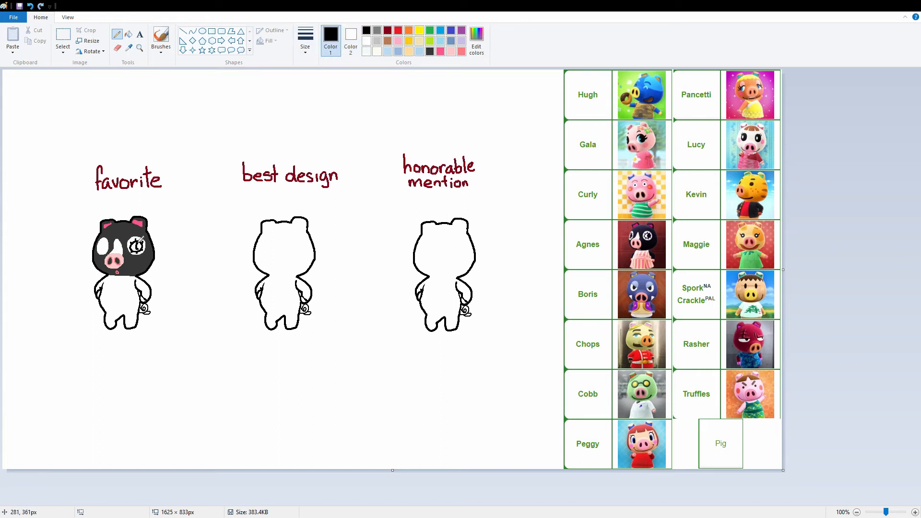
Mix a pale pink, outline the hem of the favorite pig's dress and fill the dress
left_click(450, 51)
left_click(476, 41)
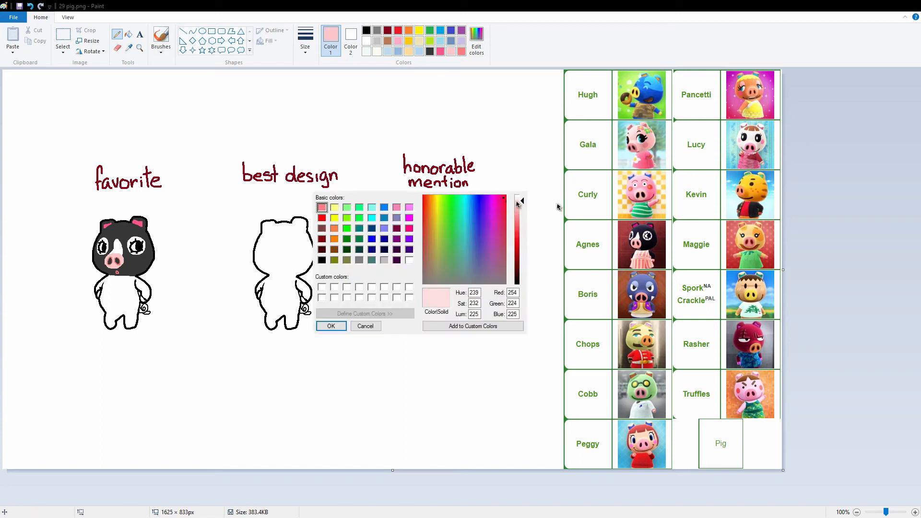
left_click(329, 325)
left_click(117, 48)
left_click_drag(106, 309, 136, 310)
left_click(128, 35)
left_click(120, 293)
Draw darker pink stripes and trim lines on the favorite pig's dress
left_click(476, 41)
left_click(117, 34)
left_click(440, 52)
left_click_drag(102, 293, 114, 294)
Fill the favorite pig's arms, legs and tail with dark gray
left_click(408, 51)
left_click(128, 35)
left_click(143, 289)
left_click(98, 288)
left_click(120, 320)
left_click(144, 308)
left_click(116, 35)
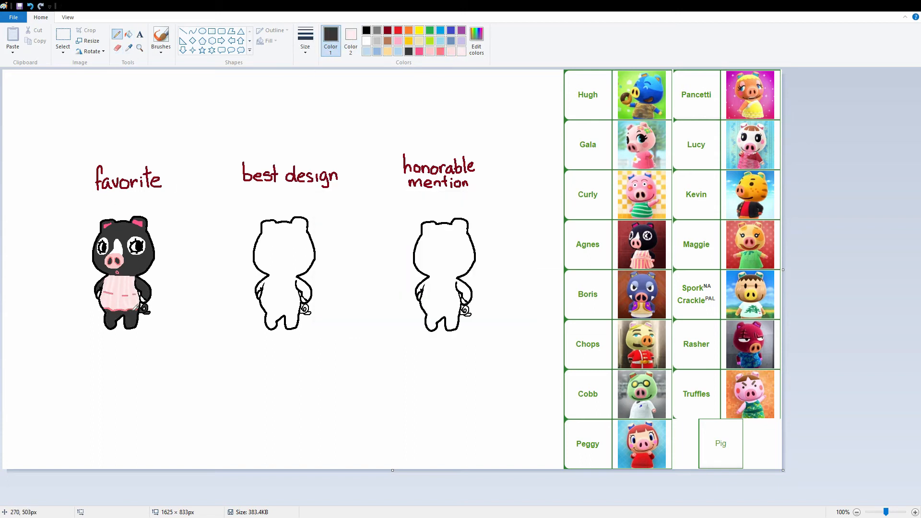
Color the hooves on the favorite pig's hands and feet pink
left_click(430, 52)
left_click(128, 35)
left_click(143, 300)
left_click(98, 296)
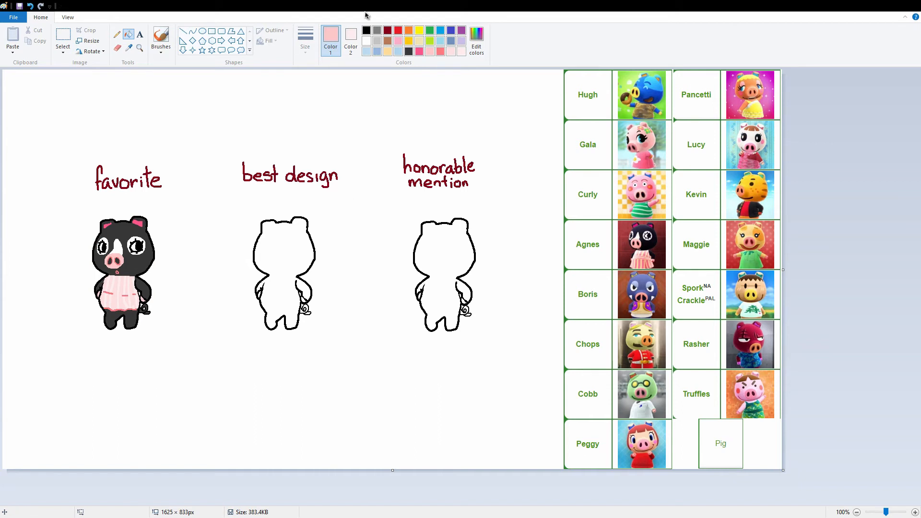
right_click(440, 51)
left_click(409, 51)
left_click(117, 48)
left_click_drag(109, 327, 134, 327)
Sample the dress's pale pink and draw highlights on the favorite pig's snout
left_click(429, 51)
left_click(129, 48)
left_click(120, 283)
left_click(116, 34)
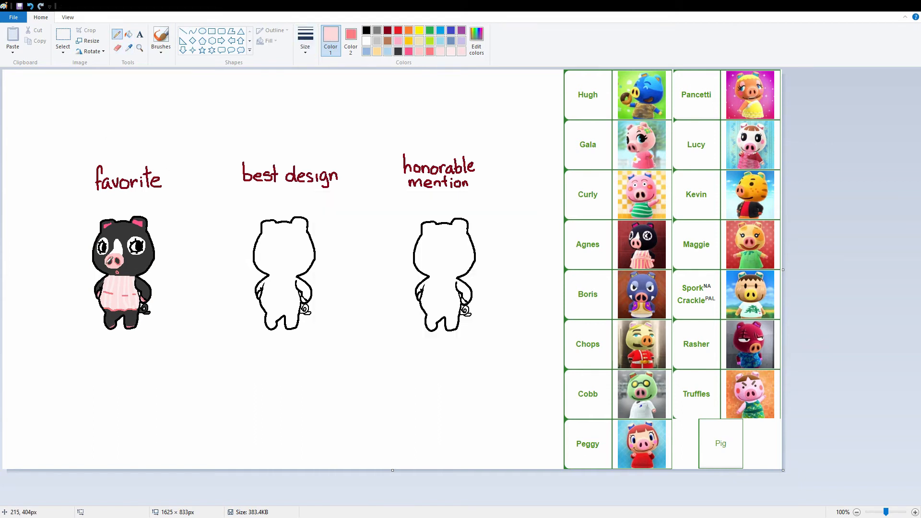
left_click_drag(120, 254, 108, 261)
Draw a wide smiling mouth and two round pink cheeks on the best design pig's face
left_click(129, 48)
left_click(750, 376)
left_click(476, 40)
left_click(429, 277)
left_click(329, 325)
left_click_drag(263, 264, 300, 265)
left_click(398, 41)
left_click(476, 41)
left_click(516, 226)
left_click(329, 326)
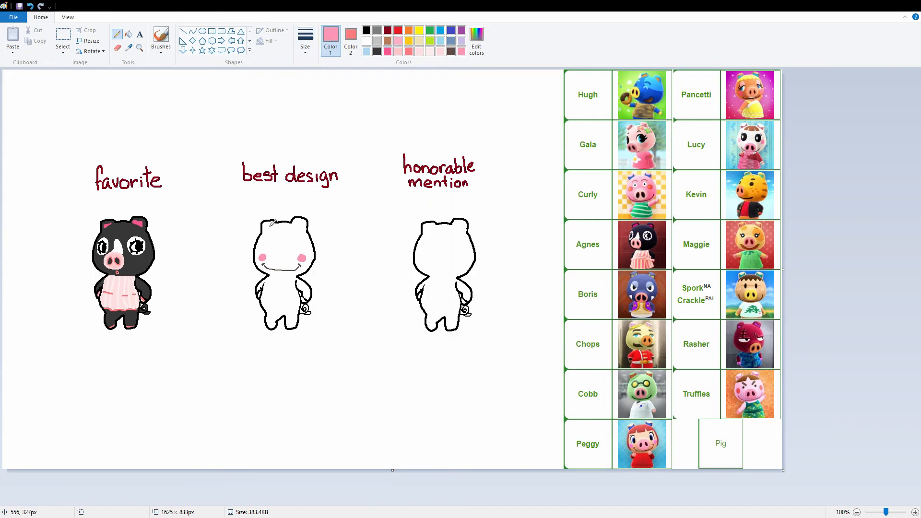
Outline the best design pig's hair with bangs and color it reddish brown
left_click(366, 41)
left_click(351, 41)
left_click(476, 40)
left_click(329, 325)
left_click(118, 49)
mouse_move(276, 231)
left_mouse_down()
mouse_move(301, 238)
mouse_move(307, 262)
mouse_move(257, 262)
left_mouse_up()
left_click_drag(263, 230, 300, 229)
left_click(129, 34)
right_click(284, 230)
Paint the best design pig's snout pink with darker nostrils
left_click(118, 49)
left_click_drag(273, 260, 283, 263)
left_click(476, 41)
left_click(329, 326)
left_click(117, 34)
Mix a pale peach skin color and fill the best design pig's face with it
left_click(366, 41)
left_click(416, 41)
left_click(476, 41)
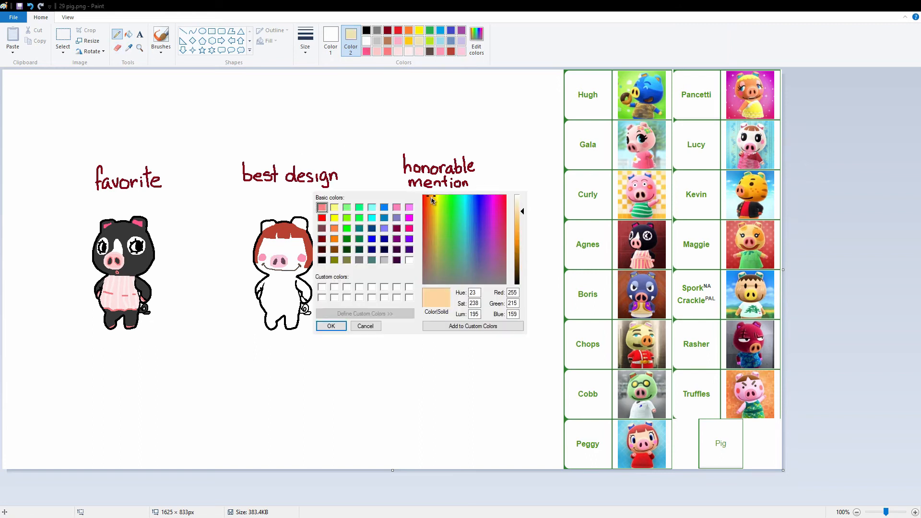
left_click(520, 204)
left_click(329, 325)
left_click(129, 34)
right_click(282, 246)
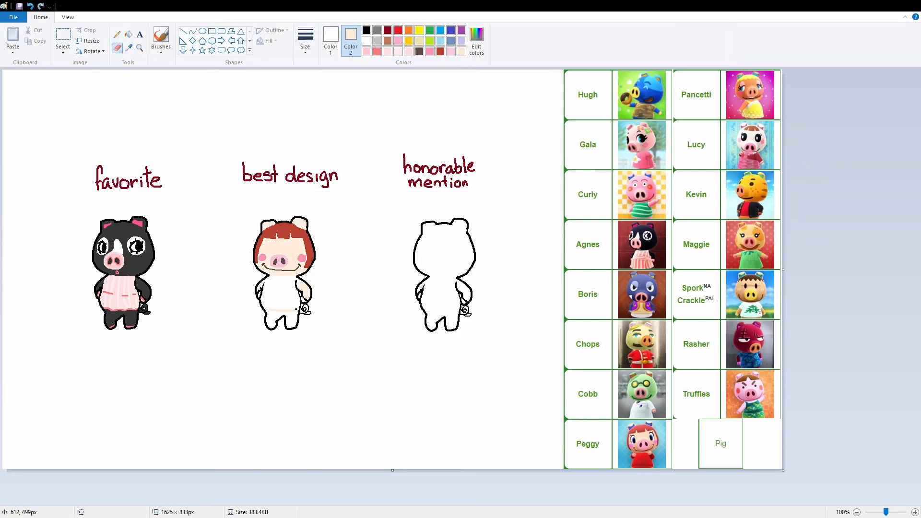
Fill the best design pig's legs with pale peach and mix a light pink for its hooves
right_click(283, 318)
left_click(128, 47)
left_click(283, 317)
left_click(117, 48)
left_click(350, 40)
left_click(476, 41)
left_click(520, 212)
left_click(329, 325)
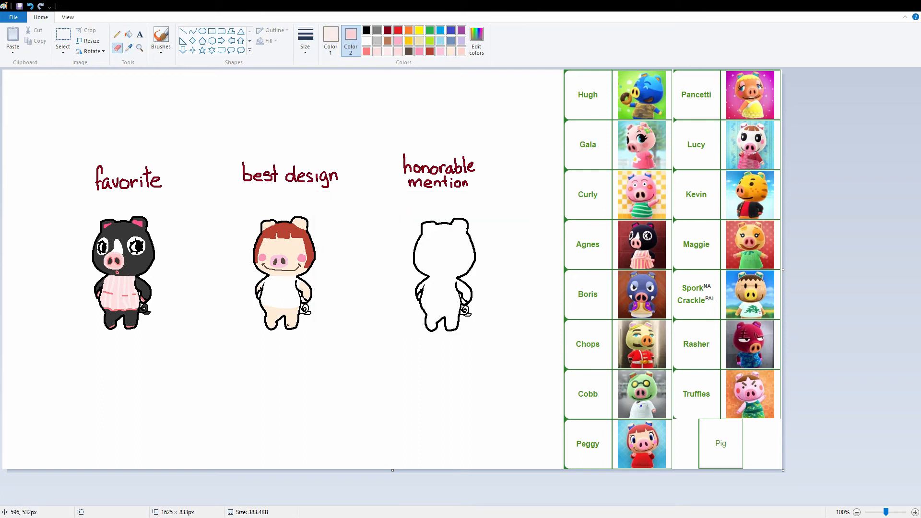
Draw the best design pig's eyes with black lashes and pupils, white eyeballs and blue irises
left_click(129, 48)
right_click(161, 107)
left_click(331, 40)
left_click(366, 30)
left_click(116, 34)
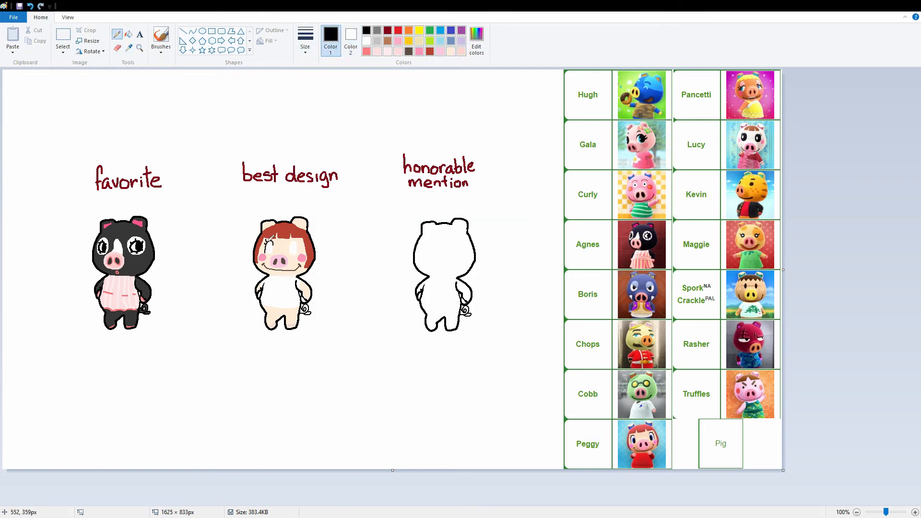
left_click_drag(290, 246, 297, 252)
mouse_move(297, 243)
left_mouse_down()
mouse_move(291, 254)
mouse_move(270, 254)
left_mouse_up()
left_click(440, 40)
left_click(476, 41)
left_click(520, 225)
left_click(330, 325)
left_click(366, 30)
Mix a blue-violet and paint the bows on the best design pig's ears
left_click(450, 30)
left_click(476, 40)
left_click(331, 325)
mouse_move(296, 223)
left_mouse_down()
mouse_move(303, 226)
mouse_move(272, 224)
left_mouse_up()
Color the best design pig's dress rose red and outline its hem and neckline in a darker red
left_click(398, 31)
left_click(476, 41)
left_click(281, 291)
left_click(476, 41)
left_click(331, 326)
left_click(117, 34)
left_click_drag(262, 305, 296, 308)
left_click_drag(262, 300, 302, 272)
Mix peach tones for the best design pig's skin shading and undo the last stroke
left_click(408, 51)
left_click(128, 34)
left_click(351, 41)
left_click(476, 41)
left_click(331, 325)
left_click(117, 48)
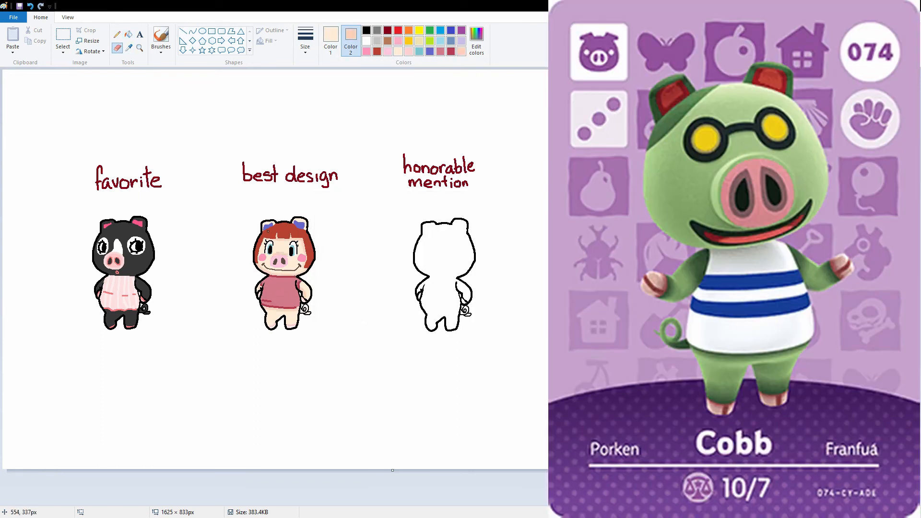
key("ctrl+z")
left_click(476, 41)
left_click(331, 326)
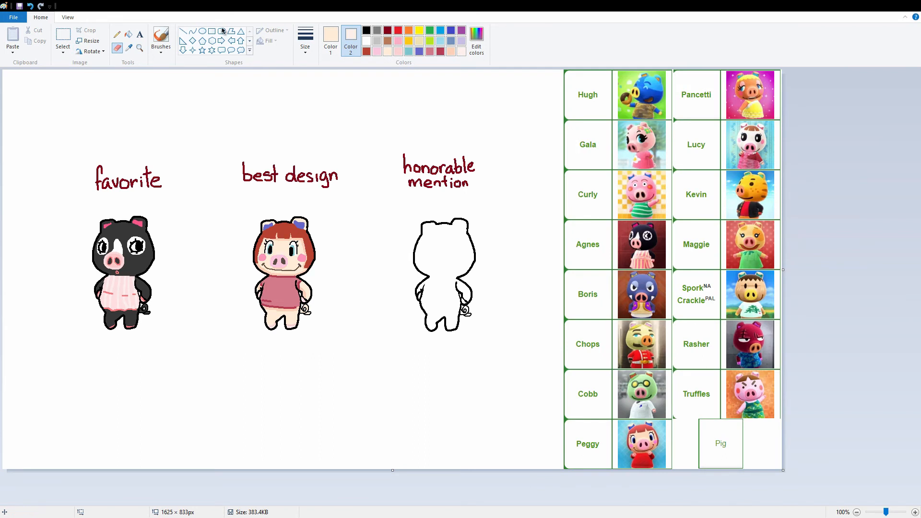
Fill the honorable mention pig with dark crimson and draw a dark maroon stitched scar on its forehead
left_click(117, 34)
left_click(330, 41)
left_click(476, 41)
left_click(500, 237)
left_click(331, 326)
left_click(128, 34)
left_click(443, 255)
left_click(476, 40)
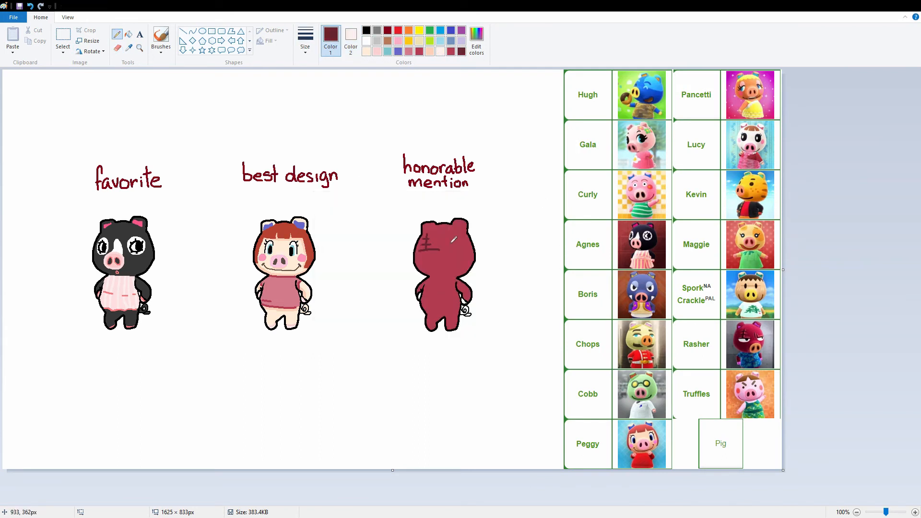
Paint the honorable mention pig's half-closed white eyes and an orange snout with dark nostrils
left_click(476, 41)
left_click(330, 325)
mouse_move(435, 264)
left_mouse_down()
mouse_move(451, 265)
mouse_move(437, 253)
mouse_move(469, 253)
left_mouse_up()
left_click(476, 40)
left_click(330, 326)
left_click(476, 41)
left_click(330, 326)
left_click(366, 41)
left_click(387, 52)
left_click(117, 48)
left_click(128, 35)
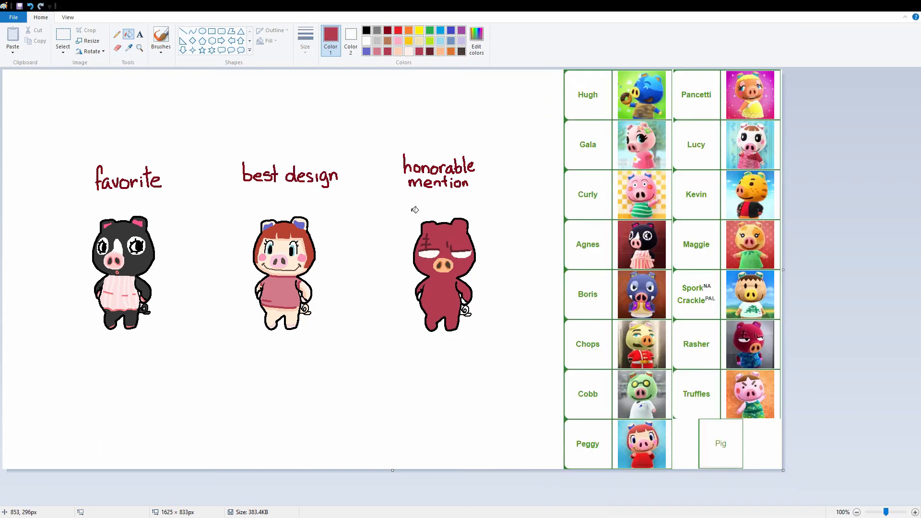
Color the insides of the honorable mention pig's ears pink
left_click(476, 41)
left_click(331, 325)
left_click(117, 48)
left_click(409, 51)
left_click(351, 41)
left_click(461, 51)
left_click_drag(426, 230, 429, 228)
left_click(128, 34)
right_click(457, 225)
left_click(117, 48)
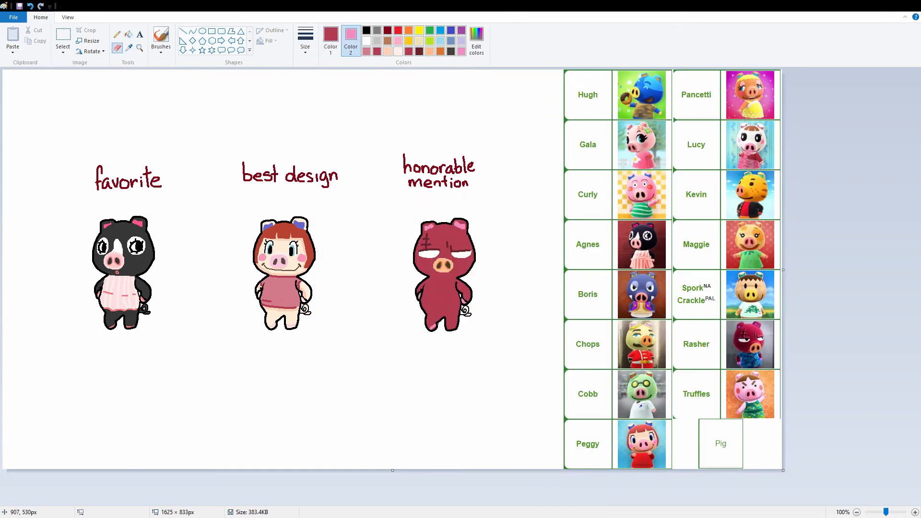
Paint the honorable mention pig's hooves pink and fill its curly tail with crimson
left_click_drag(428, 325, 437, 329)
left_click_drag(446, 329, 456, 327)
left_click(128, 35)
left_click(468, 312)
Fill the honorable mention pig's shirt with blue-gray and draw black pupils and a mouth
left_click(450, 40)
left_click(128, 34)
right_click(442, 293)
left_click(330, 41)
left_click(367, 30)
left_click(117, 35)
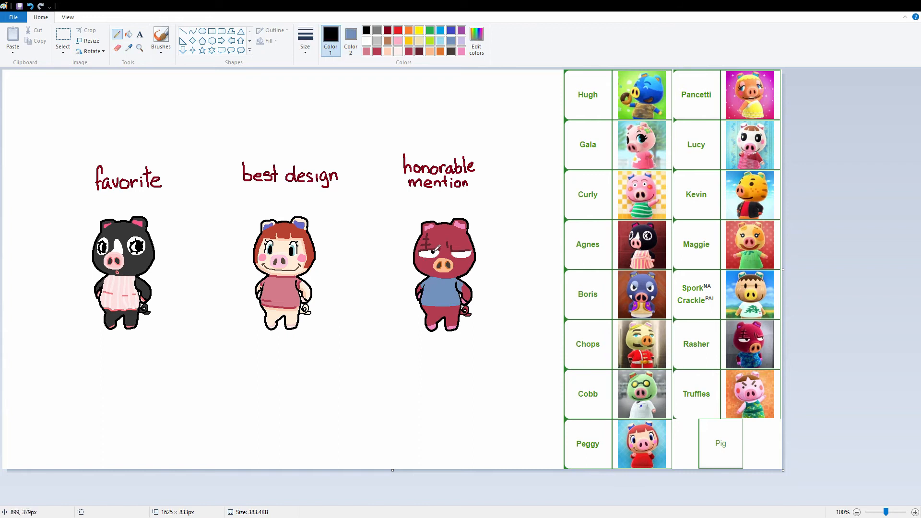
left_click(433, 252)
left_click_drag(444, 274, 459, 271)
left_click(476, 41)
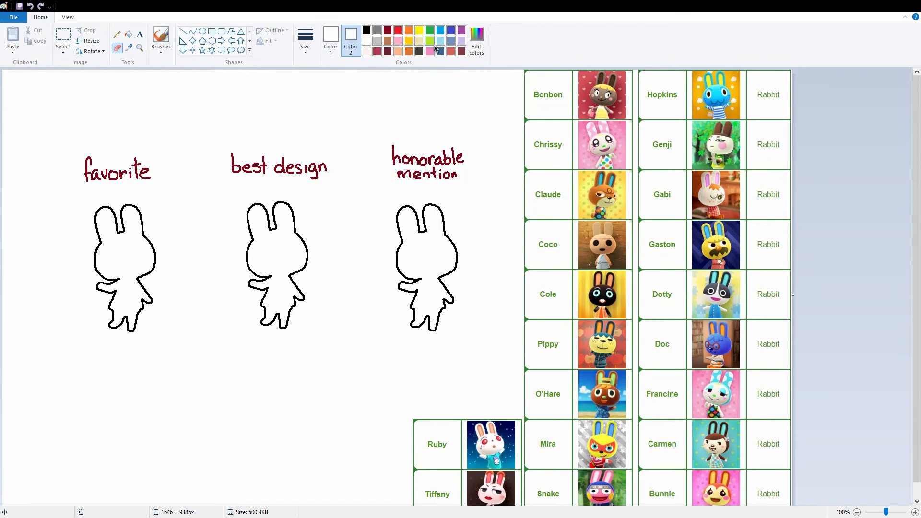
Mix a tan color, close the base of the favorite rabbit's head and fill the head with tan
left_click(477, 41)
left_click_drag(522, 206, 562, 228)
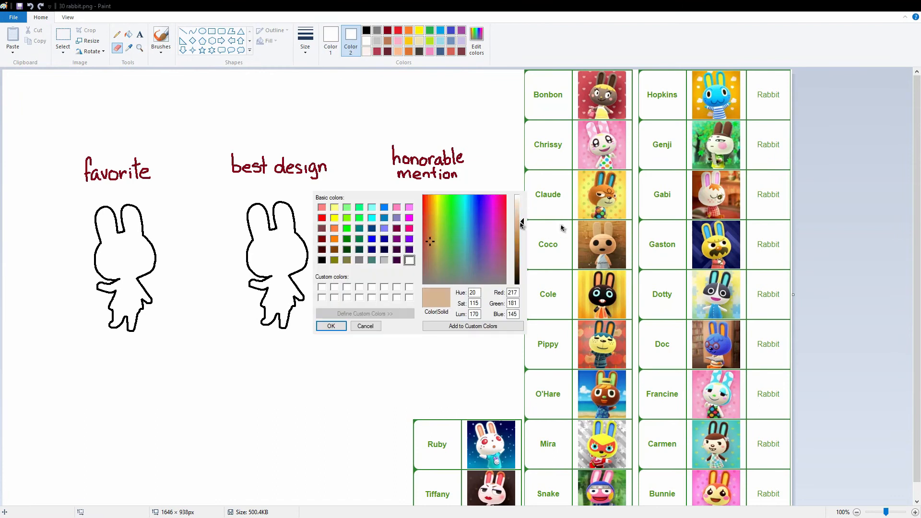
left_click(331, 326)
left_click_drag(118, 277, 140, 276)
left_click(476, 40)
left_click(331, 326)
left_click(128, 34)
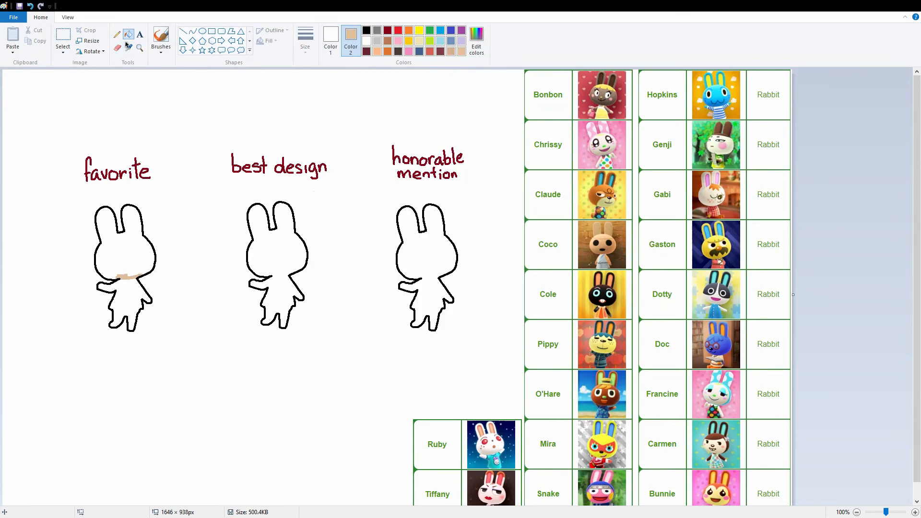
left_click(123, 235)
left_click(116, 35)
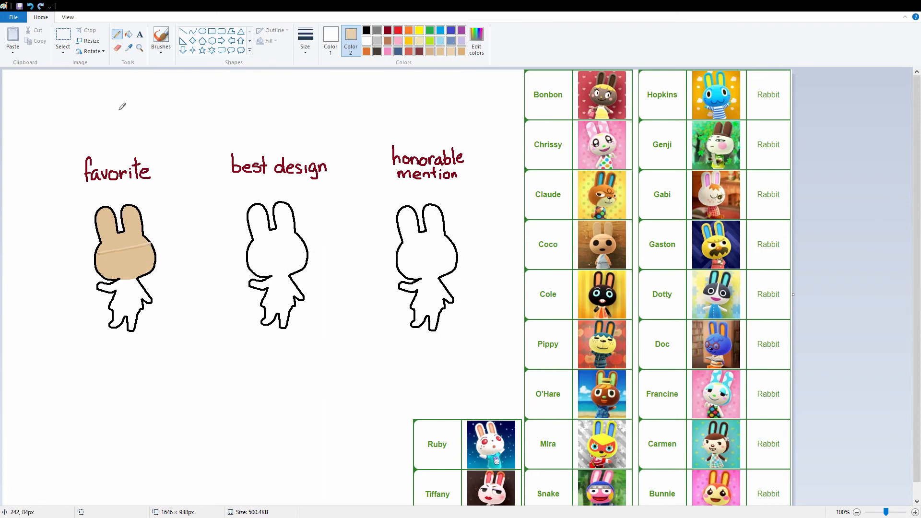
Shade the insides of the favorite rabbit's ears with adjusted tan tones
left_click(129, 47)
left_click(122, 230)
left_click(477, 41)
left_click(520, 225)
left_click(330, 326)
left_click(116, 48)
mouse_move(106, 238)
left_mouse_down()
mouse_move(137, 229)
mouse_move(111, 224)
left_mouse_up()
left_click(476, 41)
left_click(521, 222)
left_click(330, 326)
left_click(128, 34)
left_click(117, 48)
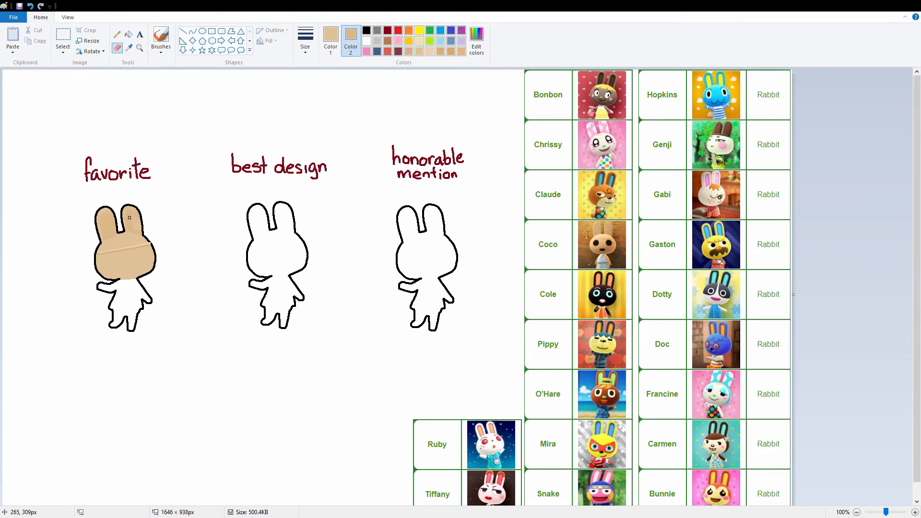
Add speckles to the favorite rabbit's ears and forehead in lighter and darker tan
left_click(116, 34)
left_click(330, 41)
left_click(477, 41)
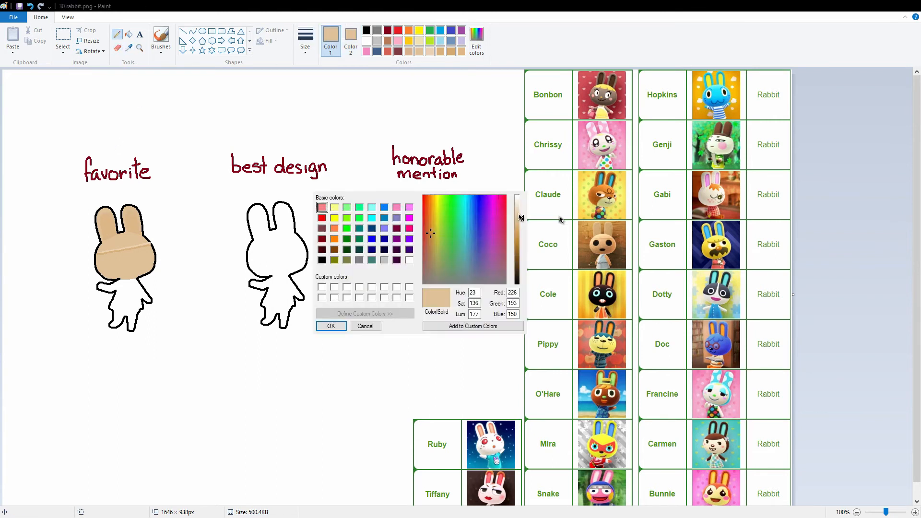
left_click(520, 217)
left_click(331, 326)
left_click_drag(131, 233, 143, 236)
left_click(476, 41)
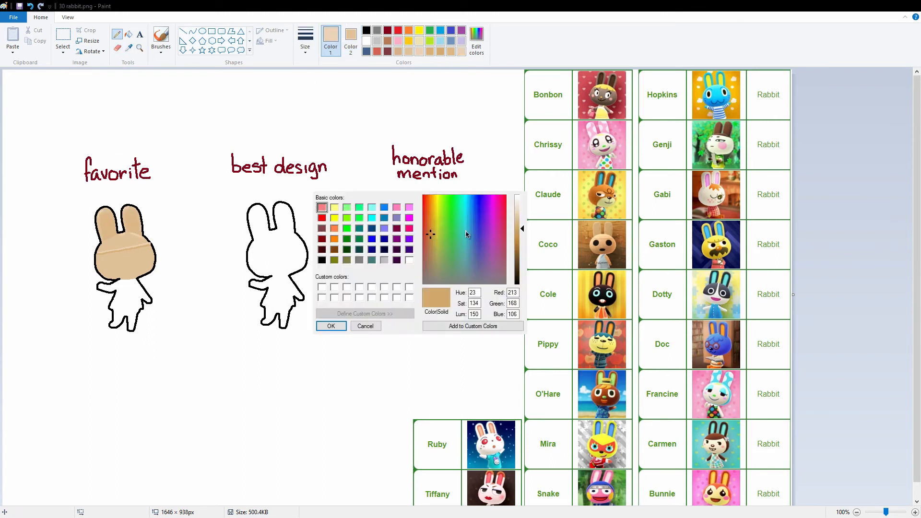
left_click(520, 226)
left_click(331, 326)
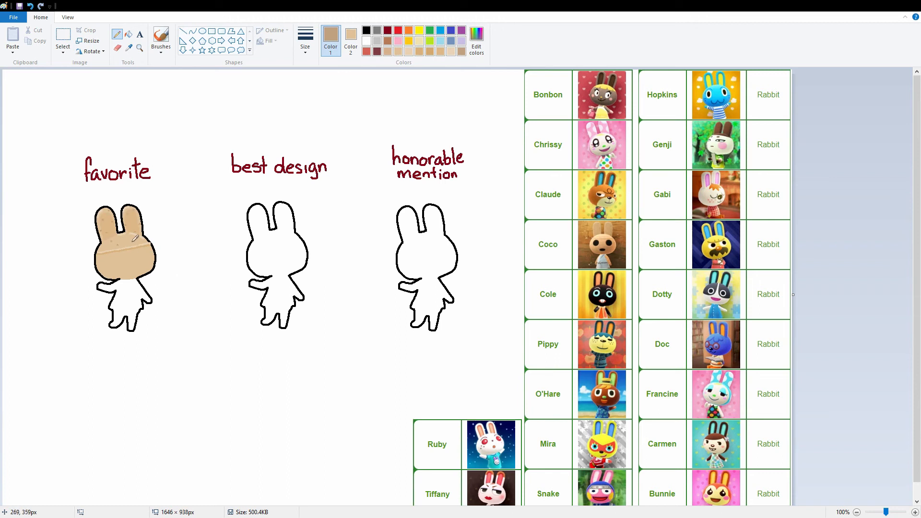
Mix a dark gray and paint the favorite rabbit's hollow round eyes and oval mouth
left_click(366, 30)
left_click(477, 40)
left_click(521, 263)
left_click(331, 326)
mouse_move(111, 254)
left_mouse_down()
mouse_move(115, 263)
mouse_move(141, 254)
left_mouse_up()
left_click_drag(127, 272, 131, 272)
Sample tan shades from the favorite rabbit's head and add more speckles to its face
left_click(128, 47)
left_click(132, 242)
left_click(119, 272)
left_click(129, 48)
left_click(142, 236)
left_click(128, 47)
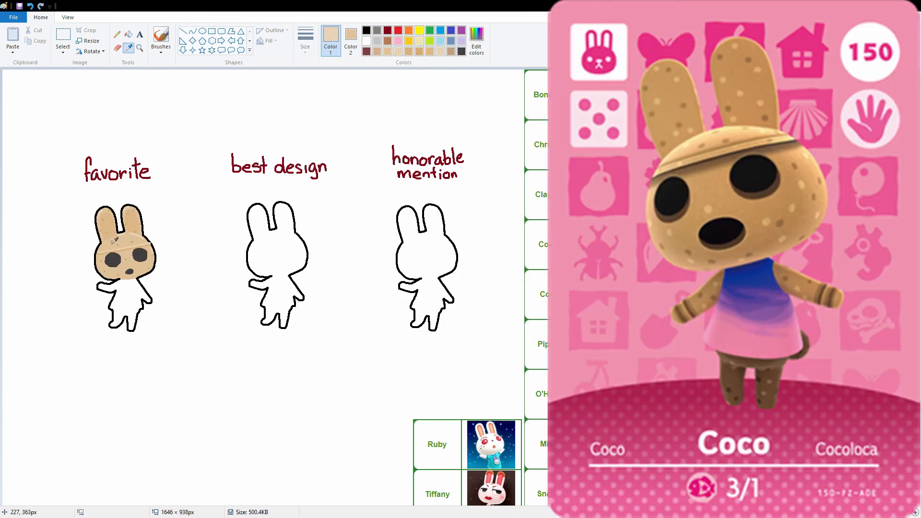
left_click(111, 244)
Shade the lower edge of the favorite rabbit's face with a darker tan and retouch it with sampled tones
left_click(476, 41)
left_click(520, 232)
left_click(331, 326)
left_click(117, 47)
left_click(351, 41)
left_click_drag(98, 257, 117, 278)
key("ctrl+z")
key("ctrl+z")
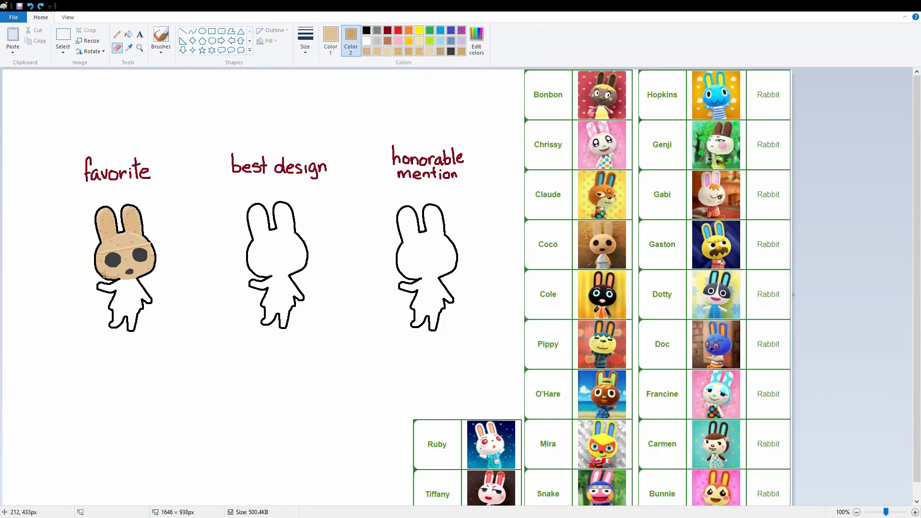
left_click(129, 48)
left_click(106, 274)
left_click(128, 47)
right_click(110, 275)
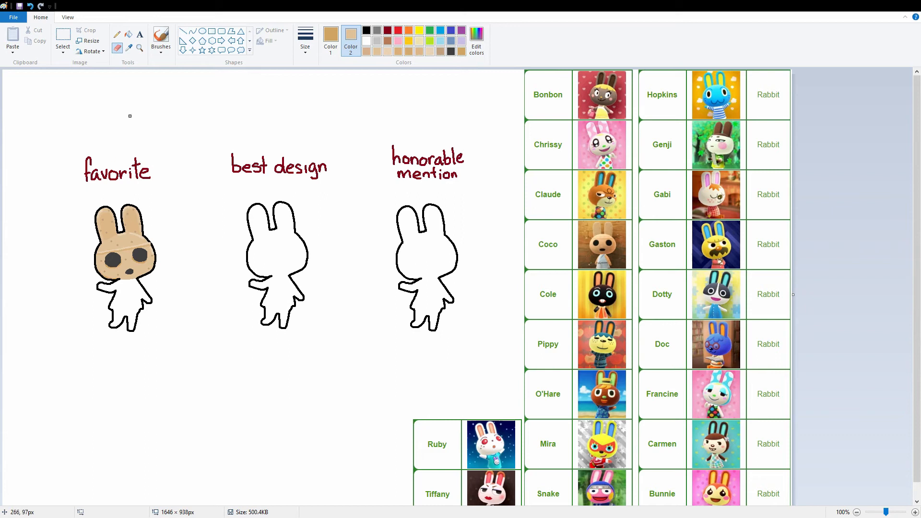
Outline a pinafore dress on the favorite rabbit in pale green and fill it with that color
left_click(129, 47)
left_click(128, 272)
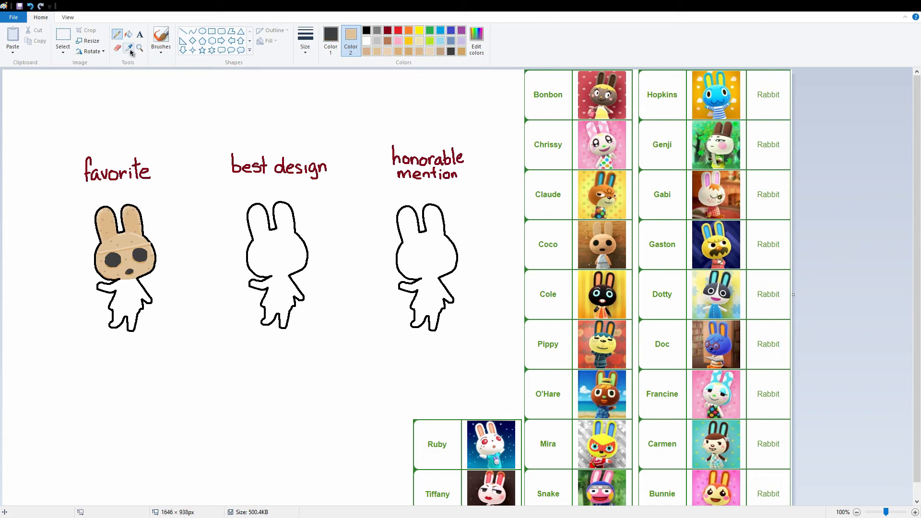
left_click(477, 40)
left_click(439, 244)
left_click(339, 326)
left_click_drag(120, 280, 137, 276)
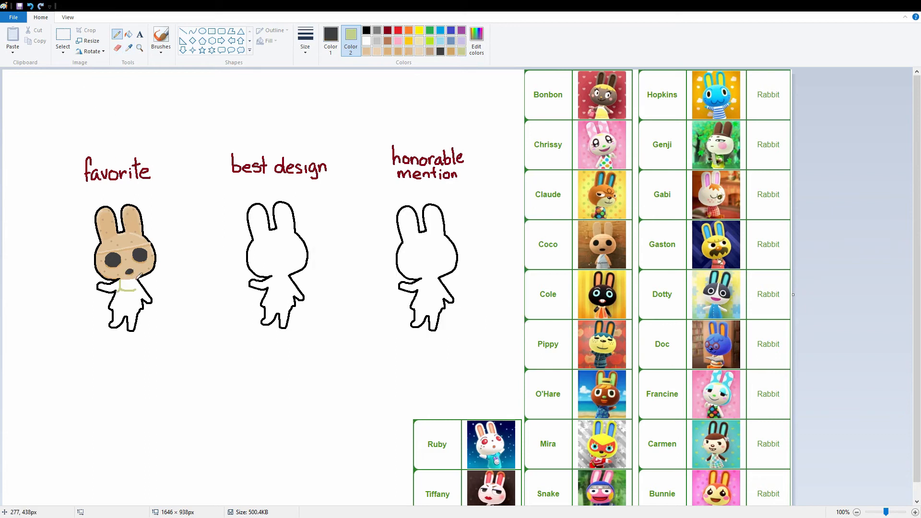
left_click_drag(112, 310, 140, 311)
left_click(129, 34)
right_click(126, 302)
Mix a very pale lavender and fill the favorite rabbit's shirt above the dress
left_click(117, 34)
left_click(461, 41)
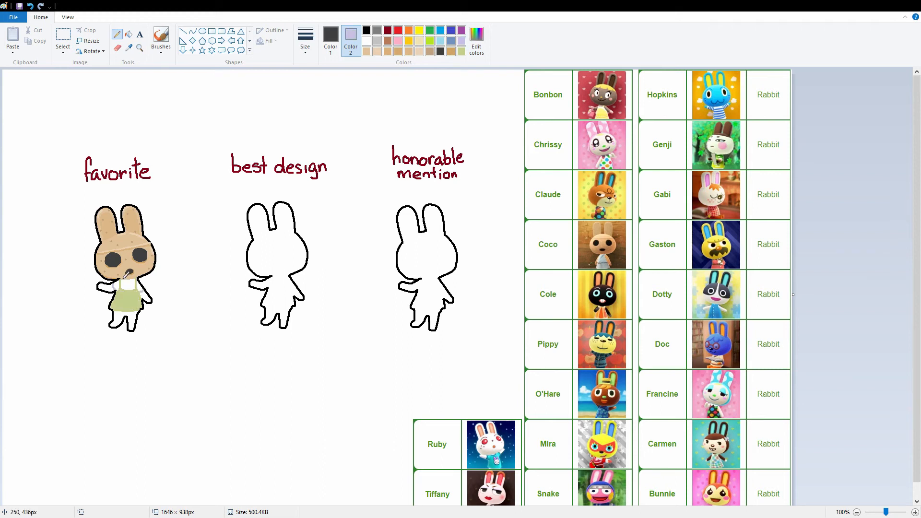
left_click(477, 40)
left_click(520, 208)
left_click(340, 325)
left_click(129, 34)
right_click(128, 285)
Sample the head's tan and fill the favorite rabbit's arms with it
left_click(129, 47)
left_click(122, 240)
left_click(105, 287)
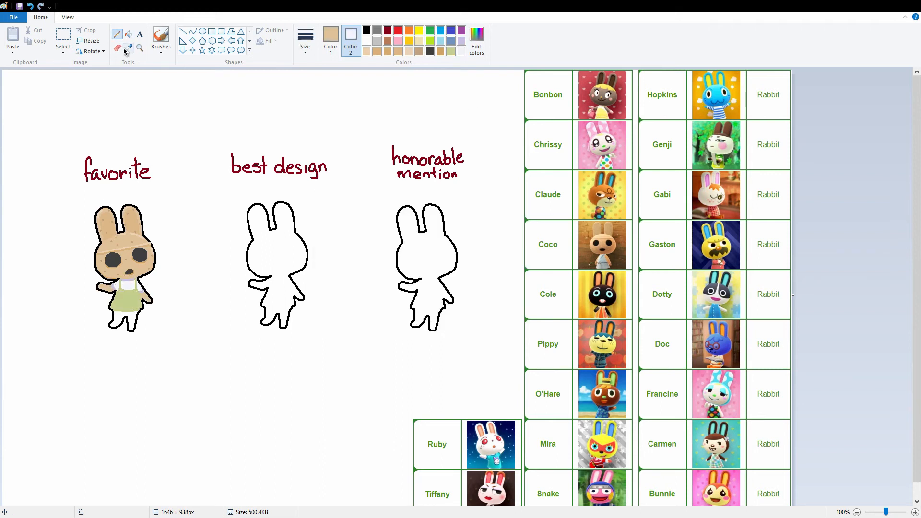
Retouch the lower cheek of the favorite rabbit's face with tan tones sampled from the head
left_click(128, 48)
left_click(101, 272)
left_click(129, 47)
left_click(104, 270)
left_click(117, 48)
left_click(129, 47)
right_click(104, 271)
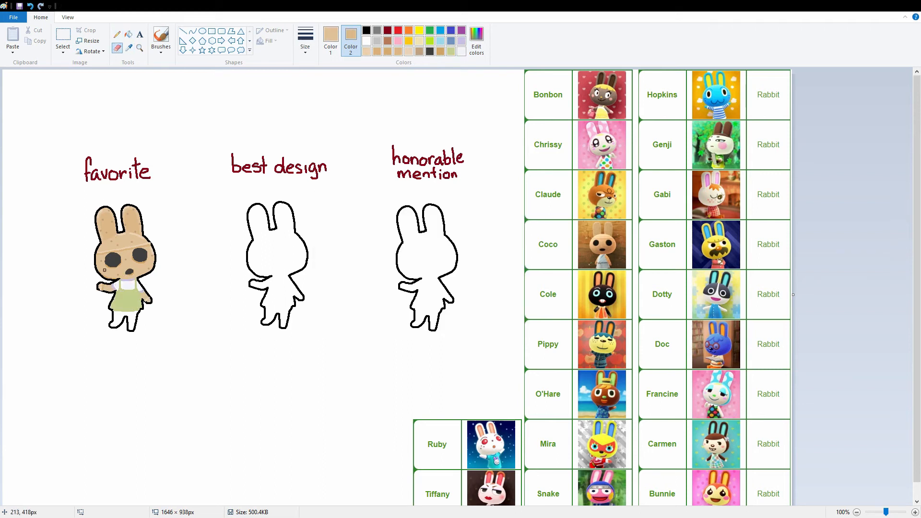
left_click(129, 47)
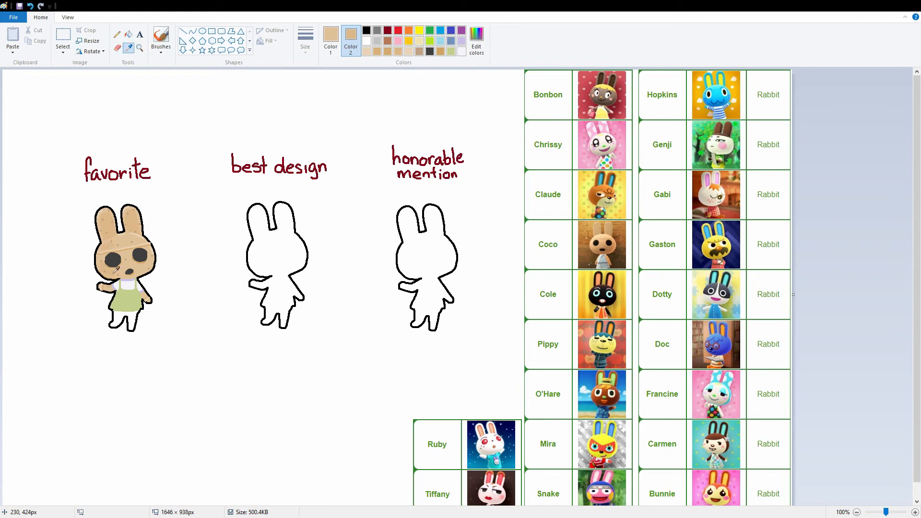
right_click(105, 270)
left_click(129, 48)
right_click(104, 270)
left_click(128, 50)
left_click(104, 270)
left_click(117, 34)
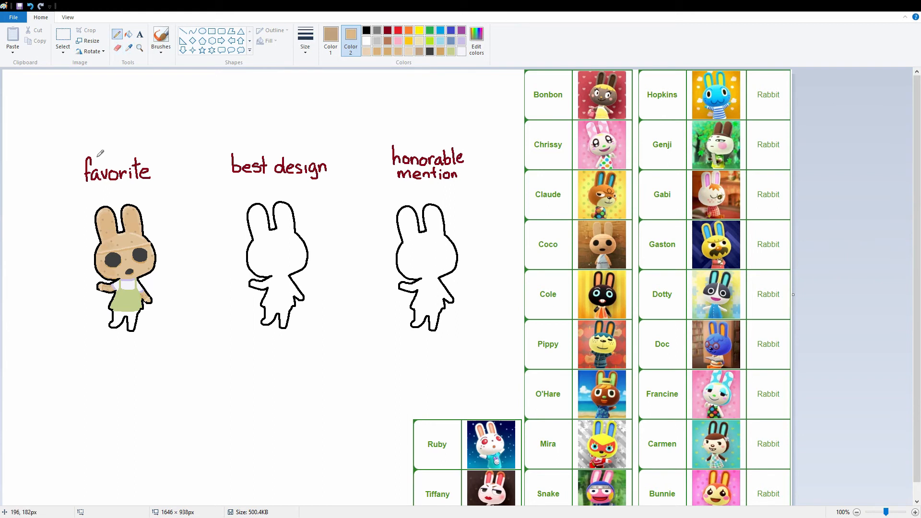
Fill the favorite rabbit's legs with the head's tan
left_click(129, 34)
left_click(398, 51)
left_click(124, 319)
left_click(117, 48)
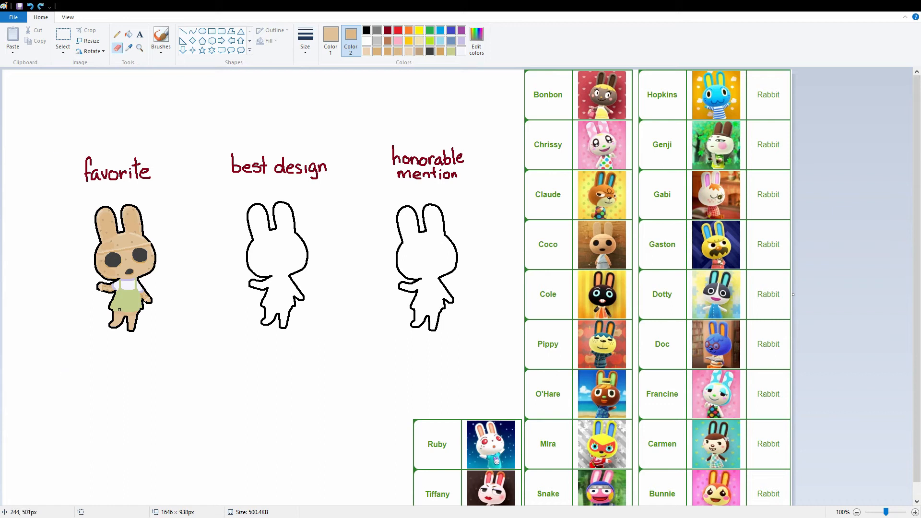
Shade the favorite rabbit's feet with a darker tan and sample the tone there
left_click(420, 51)
left_click(118, 34)
left_click_drag(111, 322, 136, 327)
left_click(129, 48)
left_click(135, 322)
Sample the forehead tones of the favorite rabbit and mix a muted tan with red 199, green 179, blue 156
left_click(129, 47)
left_click(112, 242)
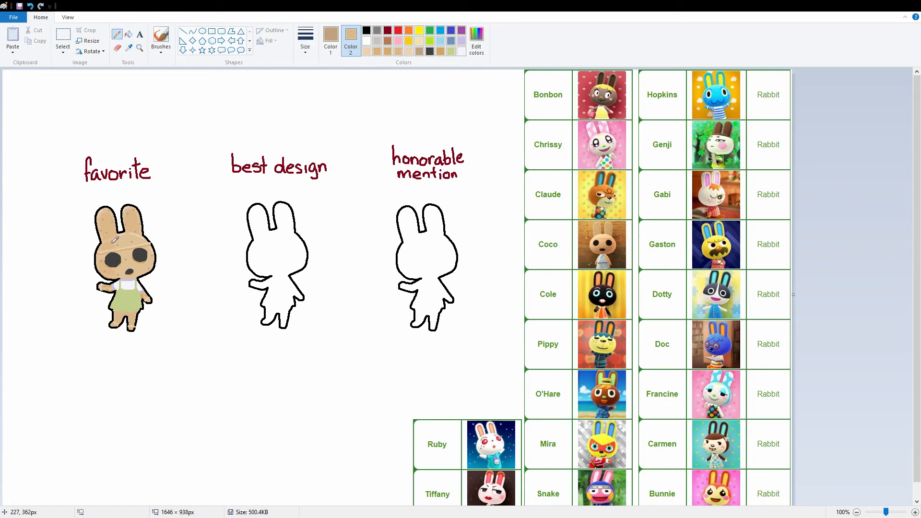
left_click(128, 48)
right_click(118, 245)
left_click(398, 51)
left_click(477, 40)
left_click(330, 325)
left_click(117, 48)
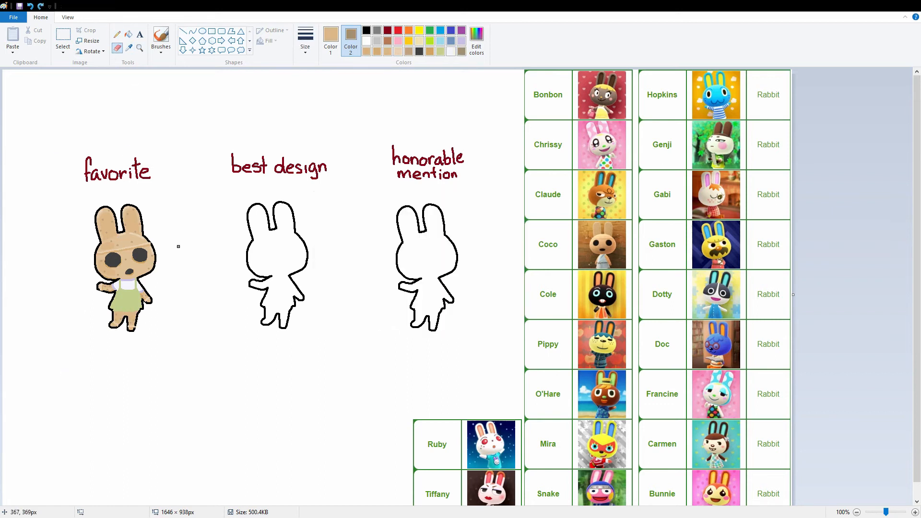
left_click(476, 41)
left_click(330, 325)
left_click(477, 40)
left_click(330, 325)
left_click(476, 41)
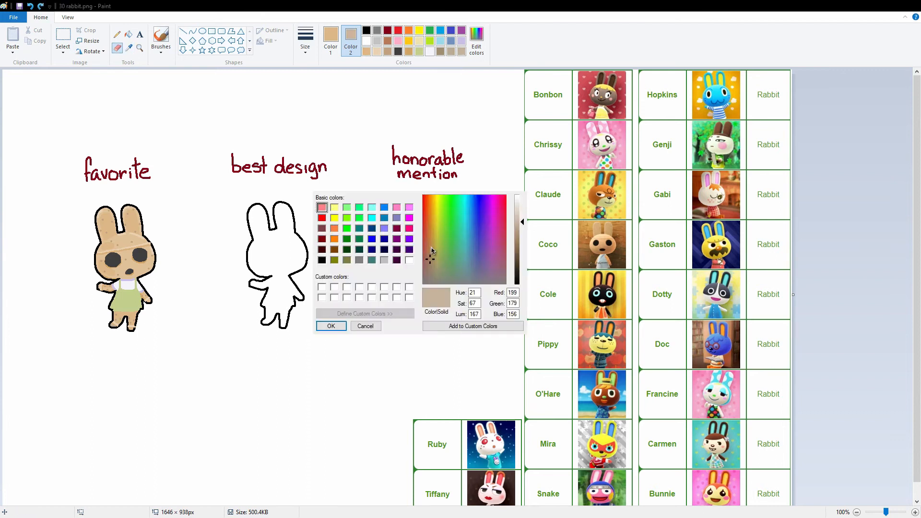
left_click(330, 325)
Mix a darker green with red 145, green 174, blue 104 and shade the edges of the favorite rabbit's dress
left_click(331, 40)
left_click(476, 41)
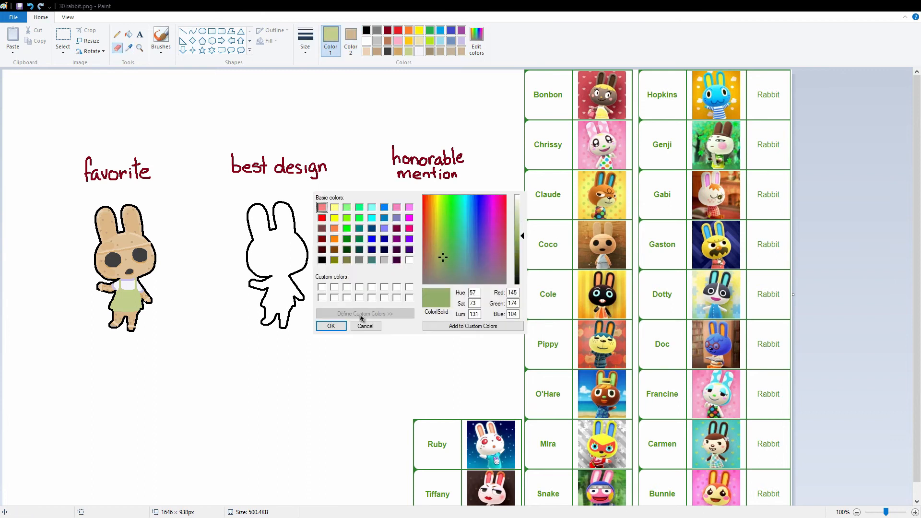
left_click(330, 324)
left_click(117, 34)
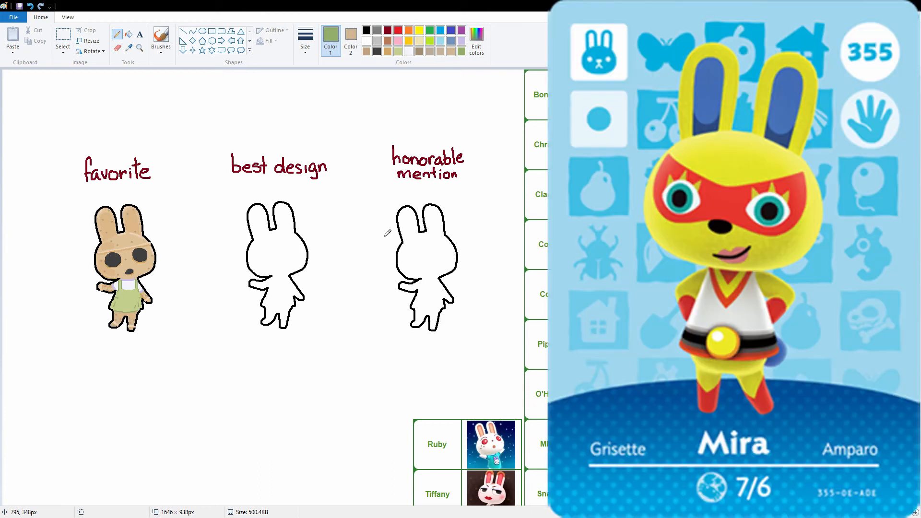
Mix a yellow with red 254, green 221, blue 33 and fill the best design rabbit with it
left_click(476, 41)
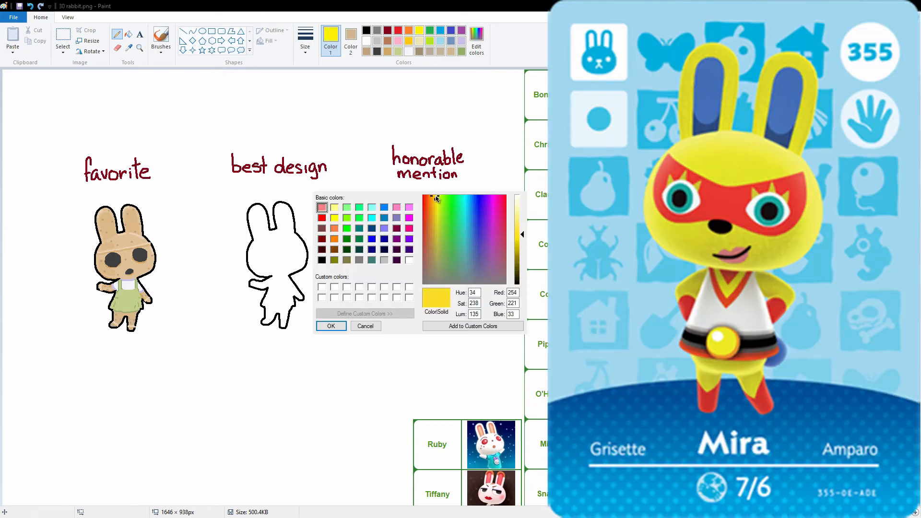
left_click(330, 325)
left_click(128, 34)
left_click(273, 255)
Outline a superhero mask across the best design rabbit's eyes and fill it with bright red
left_click(399, 31)
left_click(117, 34)
left_click(477, 41)
left_click(330, 325)
mouse_move(254, 242)
left_mouse_down()
mouse_move(292, 235)
mouse_move(256, 246)
mouse_move(281, 256)
mouse_move(295, 235)
mouse_move(267, 255)
left_mouse_up()
left_click(129, 34)
left_click(276, 251)
Draw white eyes on the best design rabbit's mask and add irises in a mixed turquoise
left_click(367, 41)
left_click(117, 35)
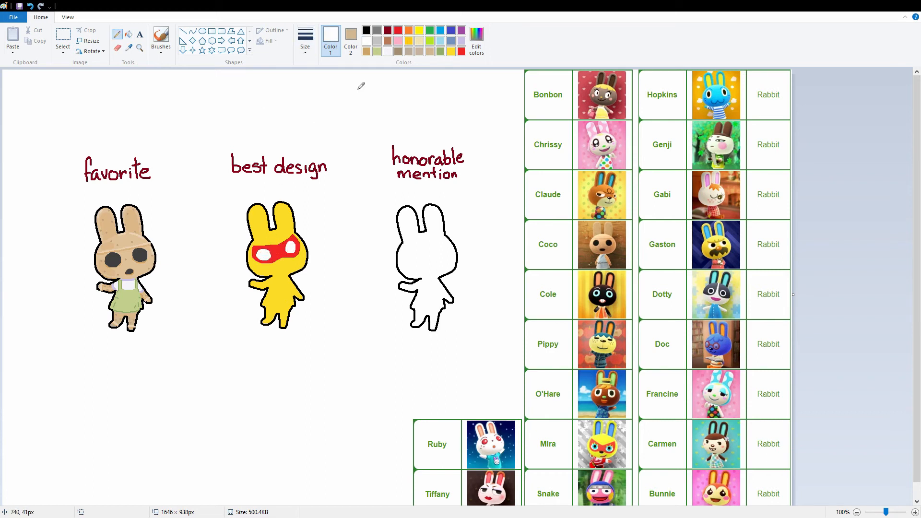
left_click(419, 30)
left_click(440, 40)
left_click(477, 40)
left_click(465, 204)
left_click_drag(523, 218, 534, 236)
left_click(330, 325)
left_click_drag(261, 252, 291, 245)
Draw black pupils and a black nose on the best design rabbit's face
left_click(367, 30)
left_click(262, 254)
left_click(419, 30)
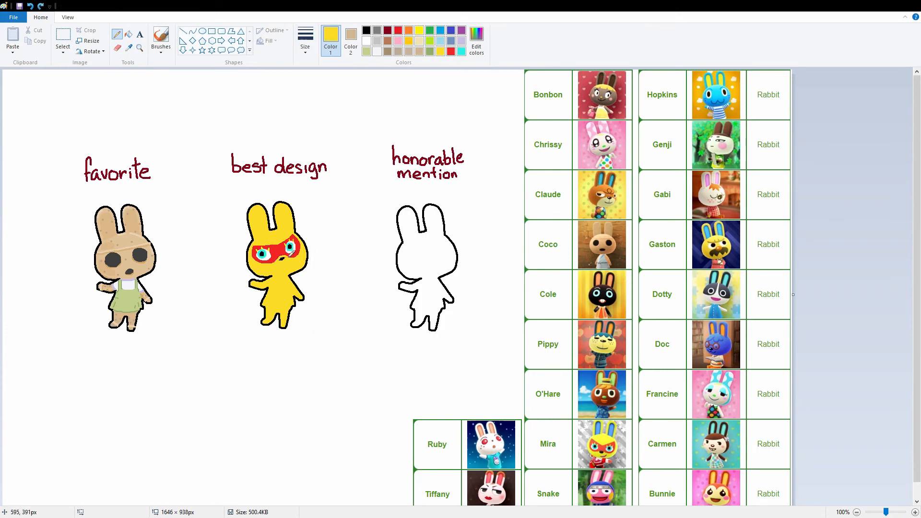
Outline the best design rabbit's inner ears in blue and fill both with that color
left_click(367, 30)
left_click(398, 30)
left_click(440, 31)
mouse_move(259, 237)
left_mouse_down()
mouse_move(257, 207)
mouse_move(267, 236)
left_mouse_up()
mouse_move(281, 229)
left_mouse_down()
mouse_move(287, 202)
mouse_move(290, 230)
left_mouse_up()
left_click(128, 34)
left_click(259, 223)
left_click(283, 219)
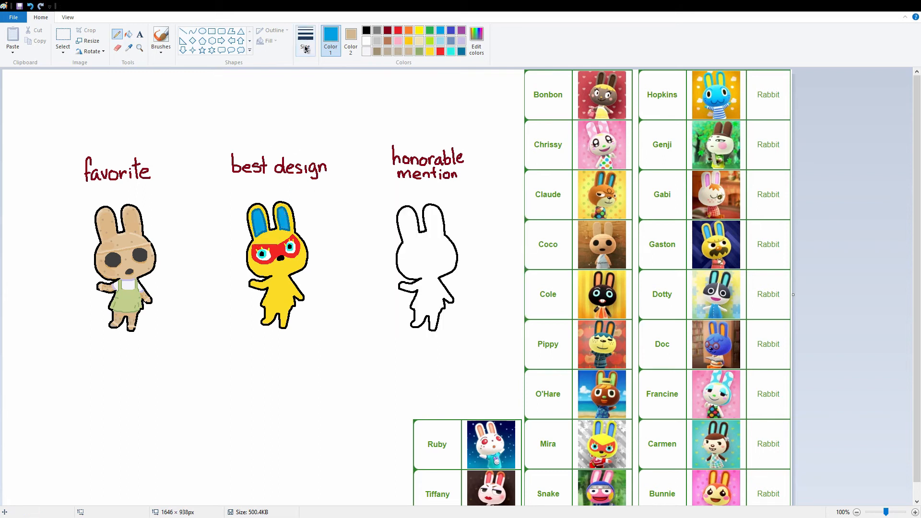
Draw a black smile with a pink lip on the best design rabbit's face
left_click(366, 30)
left_click_drag(291, 262, 285, 268)
left_click(366, 41)
left_click(351, 40)
Paint a white top with a black belt, red lower trim and red gloves on the best design rabbit
left_click(128, 48)
left_click(248, 232)
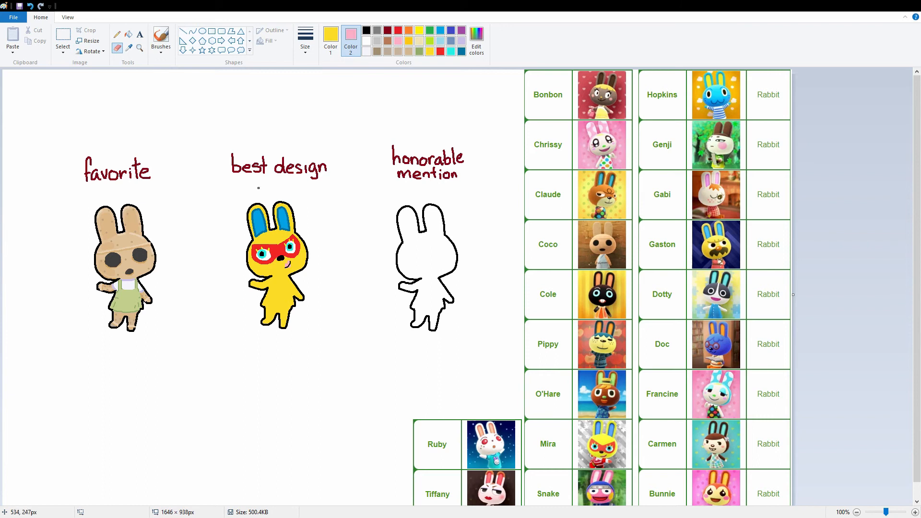
left_click(342, 11)
left_click_drag(269, 291, 290, 277)
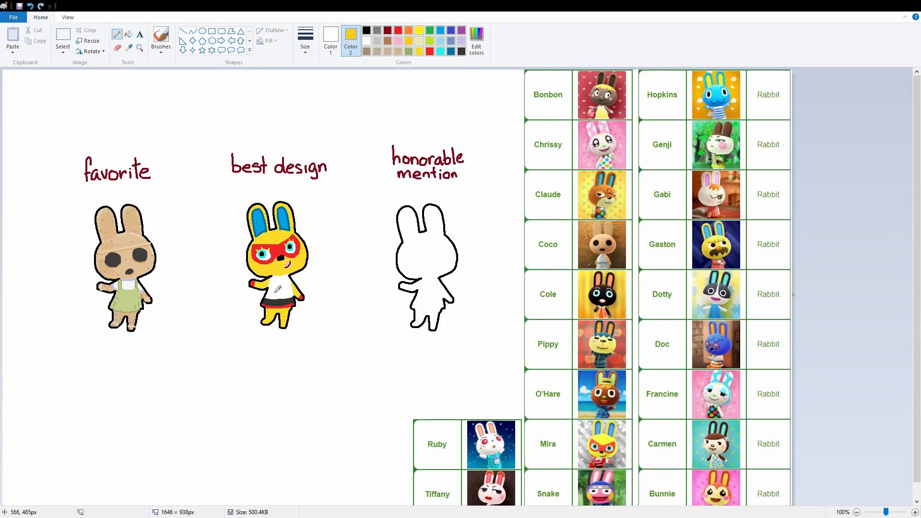
Add a gold belt buckle and a red and yellow V-shaped collar to the best design rabbit's top
mouse_move(274, 299)
left_mouse_down()
mouse_move(289, 277)
mouse_move(275, 276)
left_mouse_up()
left_click(129, 47)
right_click(276, 248)
left_click(128, 34)
right_click(281, 280)
left_click(117, 34)
left_click(419, 51)
left_click(128, 47)
right_click(278, 273)
left_click(128, 48)
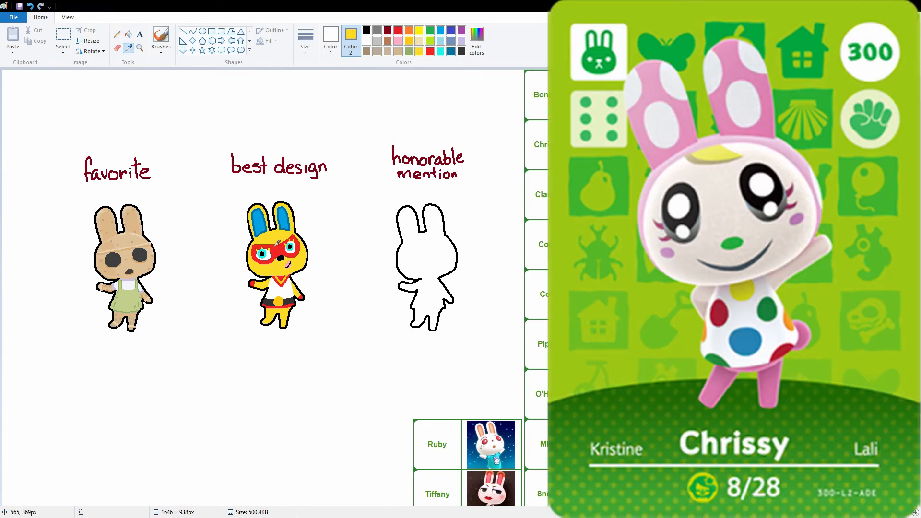
Sample the mask's red and the head's yellow, and paint red boots on the best design rabbit
right_click(275, 246)
left_click(128, 48)
left_click(277, 240)
left_click(117, 48)
left_click_drag(271, 316, 266, 323)
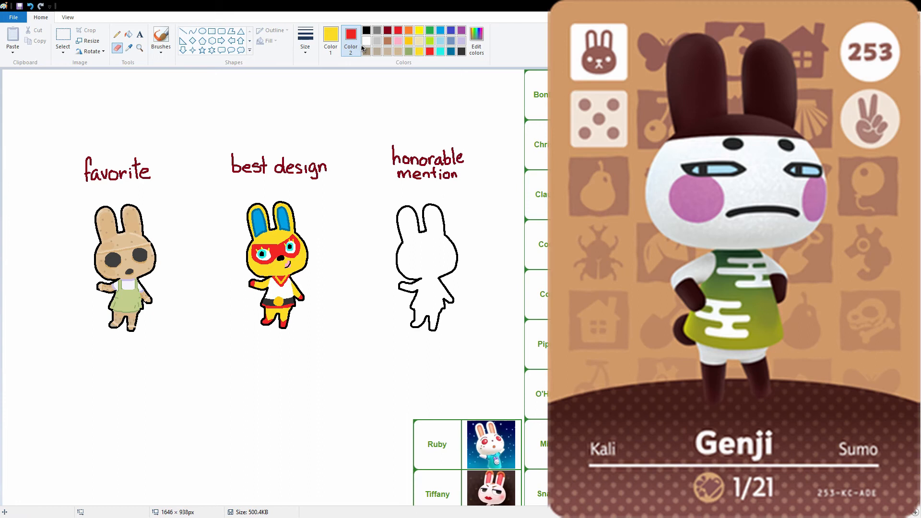
Mix a brown with red 113, green 70, blue 47 and outline the honorable mention rabbit's ears and hood
left_click(476, 41)
left_click(428, 252)
left_click(518, 258)
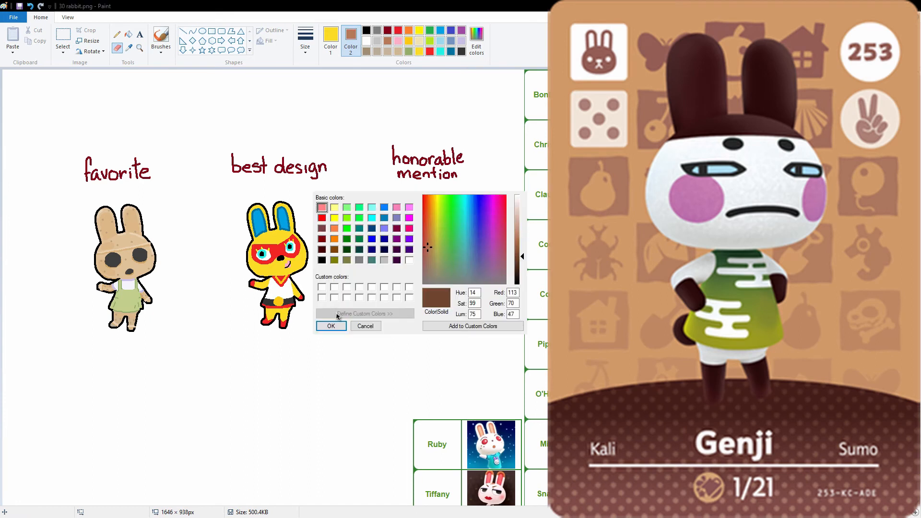
left_click(331, 325)
left_click(330, 41)
left_click(367, 40)
left_click_drag(403, 255, 442, 236)
mouse_move(428, 230)
left_mouse_down()
mouse_move(424, 214)
mouse_move(432, 234)
mouse_move(449, 241)
left_mouse_up()
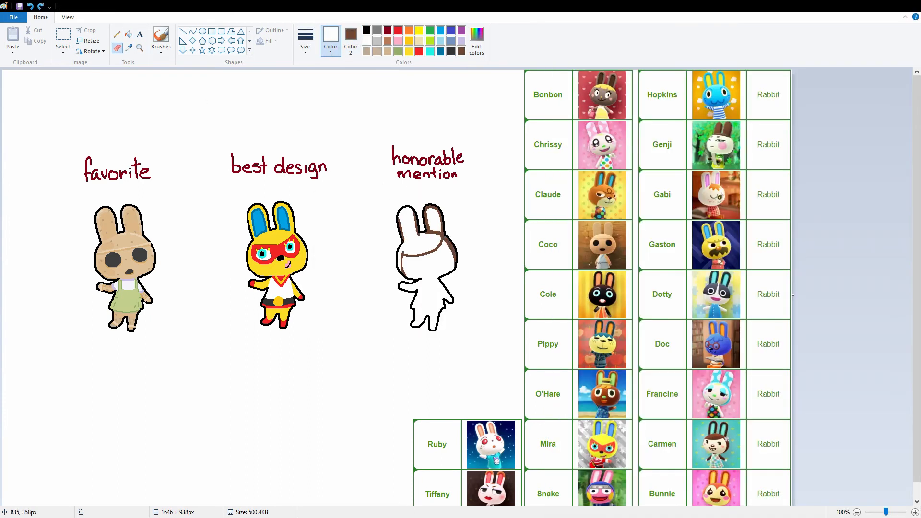
Fill the honorable mention rabbit's hood with brown, then outline and fill its legs in the same color
left_click(128, 34)
right_click(422, 244)
left_click(116, 48)
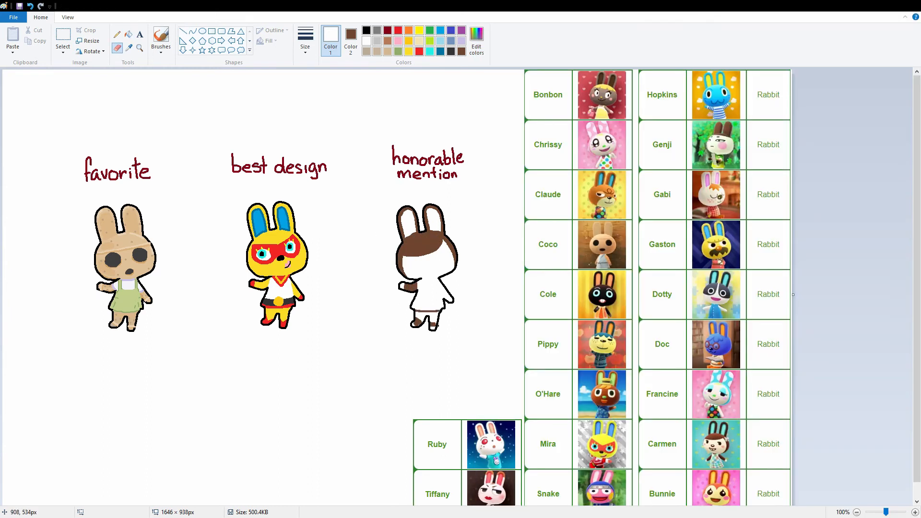
left_click(129, 35)
right_click(426, 319)
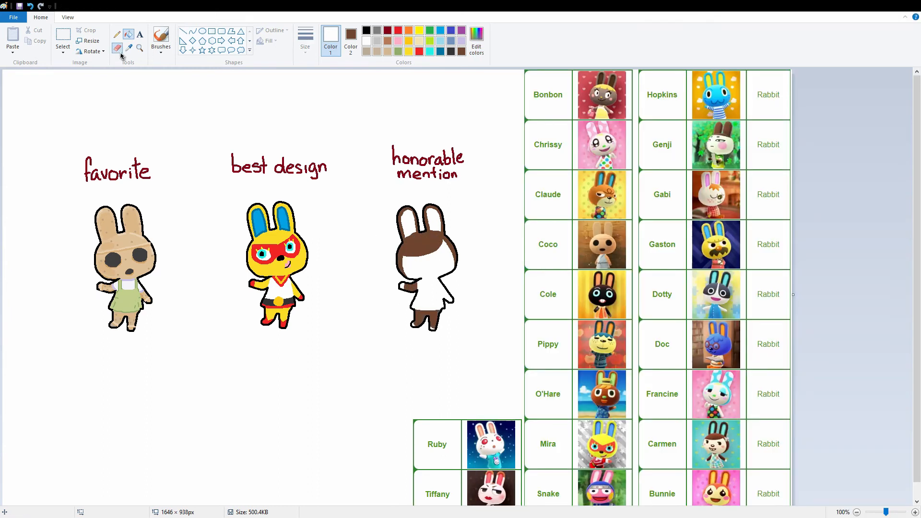
Paint the honorable mention rabbit's other arm brown and draw its black eyes
left_click(117, 48)
left_click(117, 35)
left_click(366, 30)
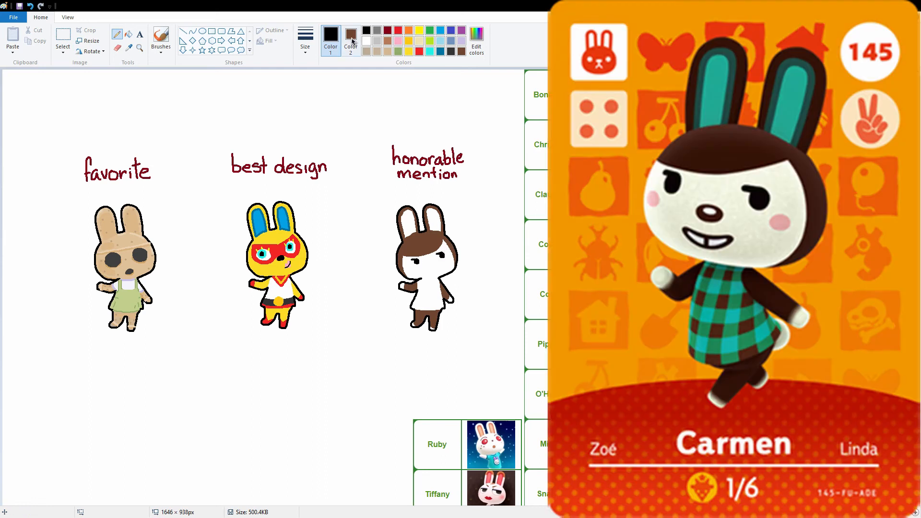
Draw the honorable mention rabbit's nose in dark brown (red 63, green 49, blue 44) with a white highlight, plus a black toothy grin
left_click(477, 41)
left_click(426, 266)
left_click(518, 265)
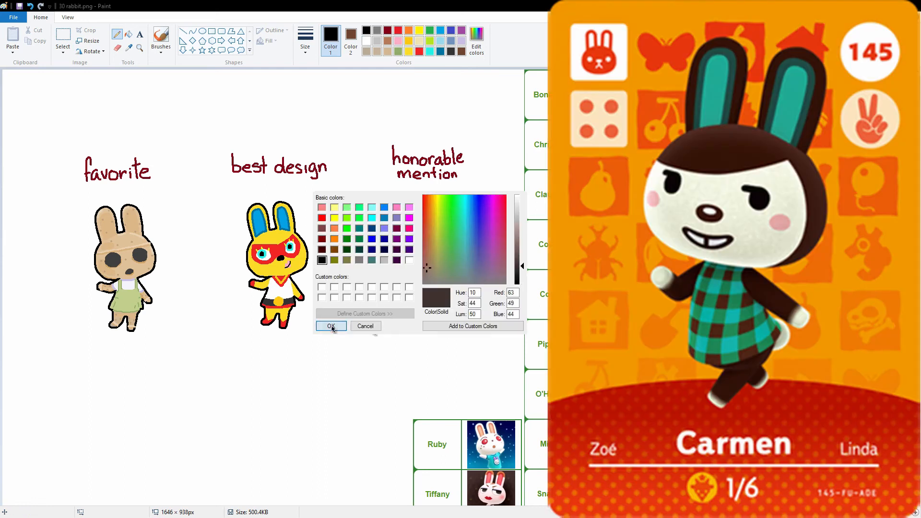
left_click(330, 327)
left_click_drag(428, 265, 427, 270)
left_click(366, 41)
left_click(431, 264)
left_click(366, 31)
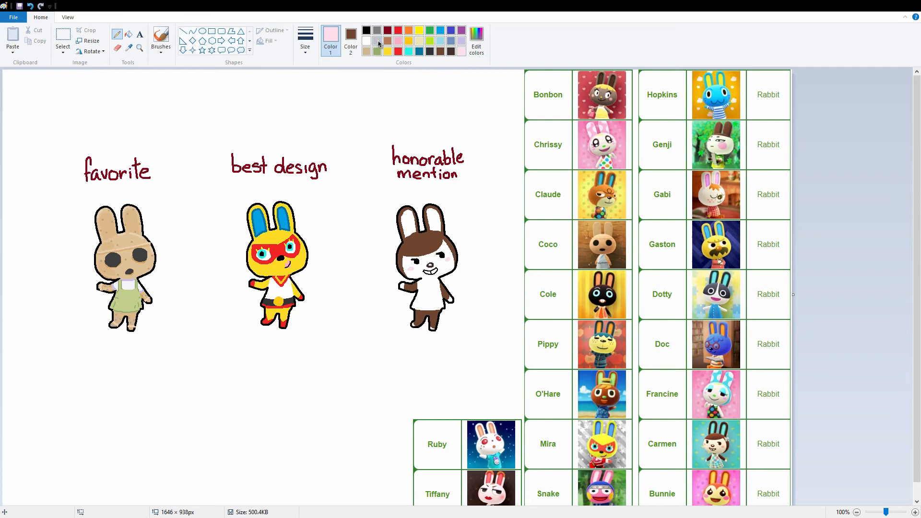
Mix a pale cream and fill the honorable mention rabbit's inner ears with light aqua
left_click(477, 40)
left_click(435, 200)
left_click(330, 327)
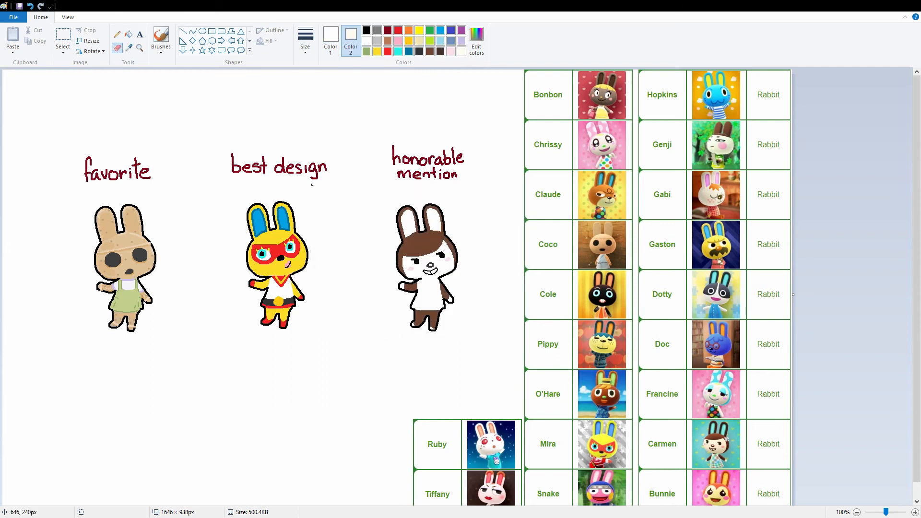
left_click(128, 34)
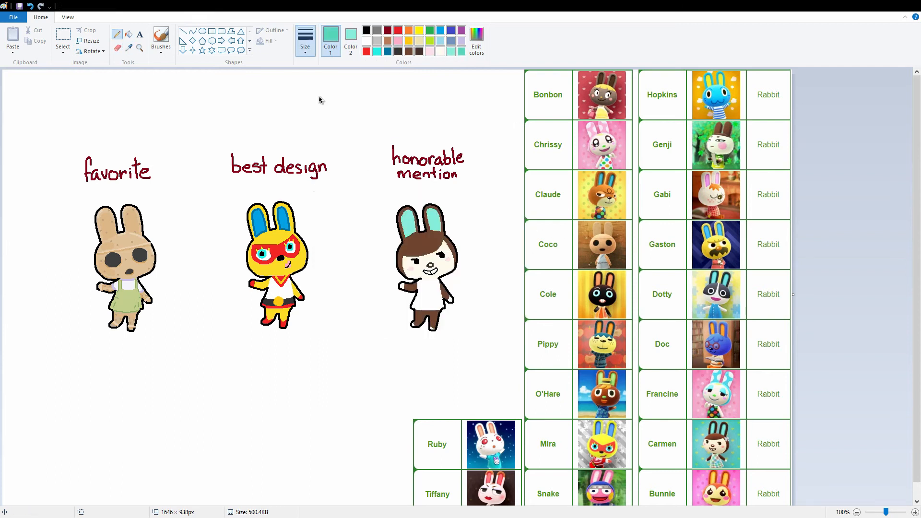
Shade the honorable mention rabbit's inner ears with a darker teal and retouch them with sampled brown
left_click_drag(408, 211, 403, 217)
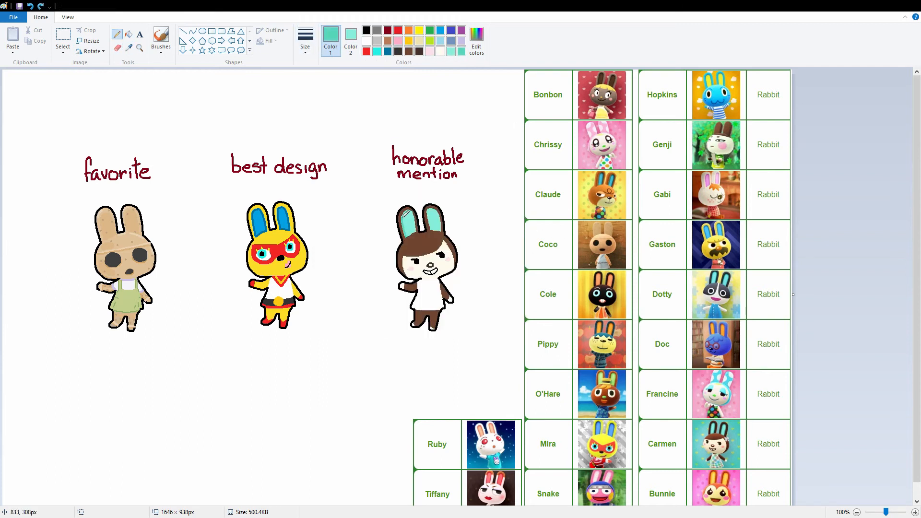
left_click(129, 48)
left_click(413, 233)
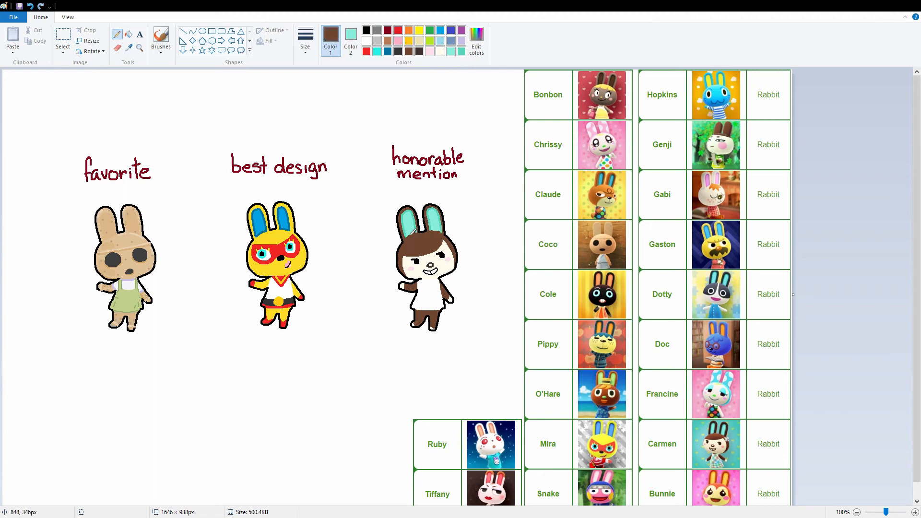
Fill the honorable mention rabbit's dress with a pale mint
left_click(368, 43)
left_click(128, 35)
left_click(427, 295)
Mix a second dress tone and paint stripes over the honorable mention rabbit's mint dress
left_click(129, 47)
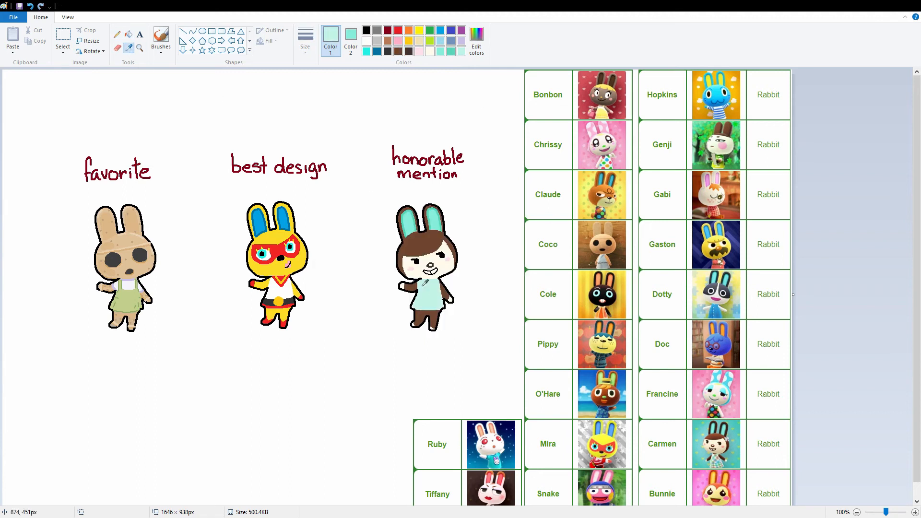
left_click(351, 41)
left_click(476, 41)
left_click(330, 327)
left_click(118, 48)
left_click_drag(422, 307, 426, 278)
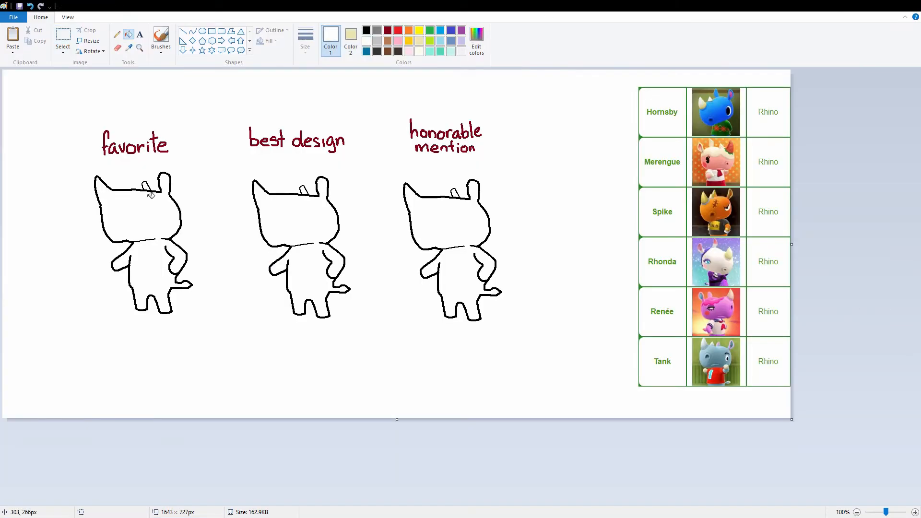
In the rhino drawing, color the favorite rhino's horn pale yellow and fill its body with cream
left_click(103, 189)
left_click(409, 50)
left_click(128, 34)
left_click(149, 207)
Mix a soft lavender pink and paint the inside of the favorite rhino's large ear
left_click(117, 34)
left_click(398, 41)
left_click(477, 40)
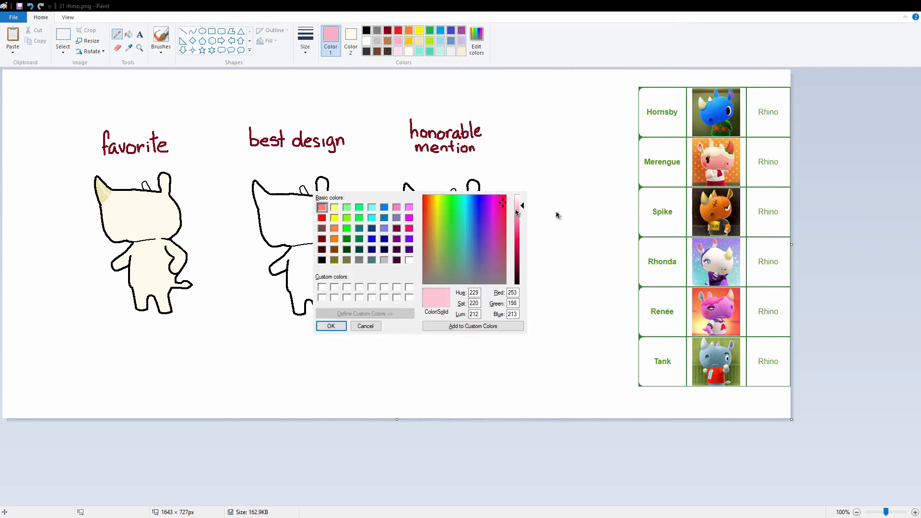
left_click(491, 216)
left_click(330, 326)
left_click_drag(164, 181, 166, 178)
Mix a paler pink, paint a round blush on the favorite rhino's cheek and color its small ear pink
left_click(399, 51)
left_click(351, 41)
left_click(477, 41)
left_click(330, 325)
left_click(117, 48)
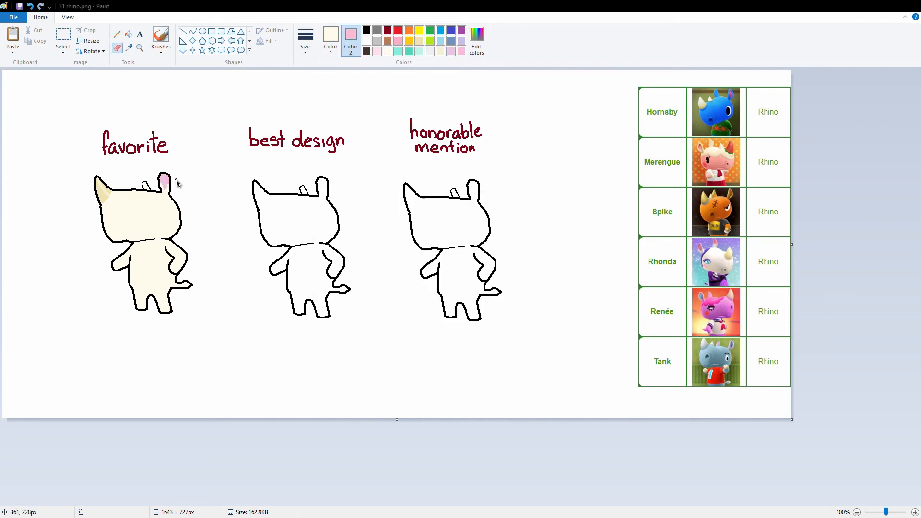
left_click(477, 41)
left_click(330, 325)
left_click_drag(165, 222, 161, 224)
left_click(116, 34)
left_click(331, 41)
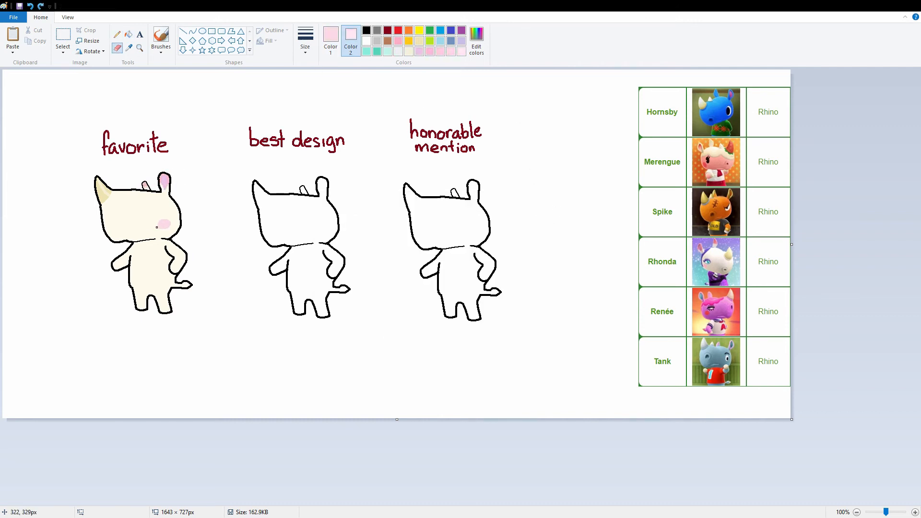
Mix soft lavender tones and draw the horn crease, nostril and eyelid on the favorite rhino's face
left_click(476, 41)
left_click(330, 325)
left_click(462, 41)
mouse_move(104, 205)
left_mouse_down()
mouse_move(111, 201)
mouse_move(111, 226)
mouse_move(164, 208)
left_mouse_up()
Mix several purple and blue shades and paint the favorite rhino's eye with a blue iris under the purple lid
left_click(476, 41)
left_click(330, 326)
left_click(476, 41)
left_click(330, 326)
left_click(476, 41)
left_click(330, 325)
left_click(477, 41)
left_click(330, 326)
left_click(129, 47)
left_click(149, 199)
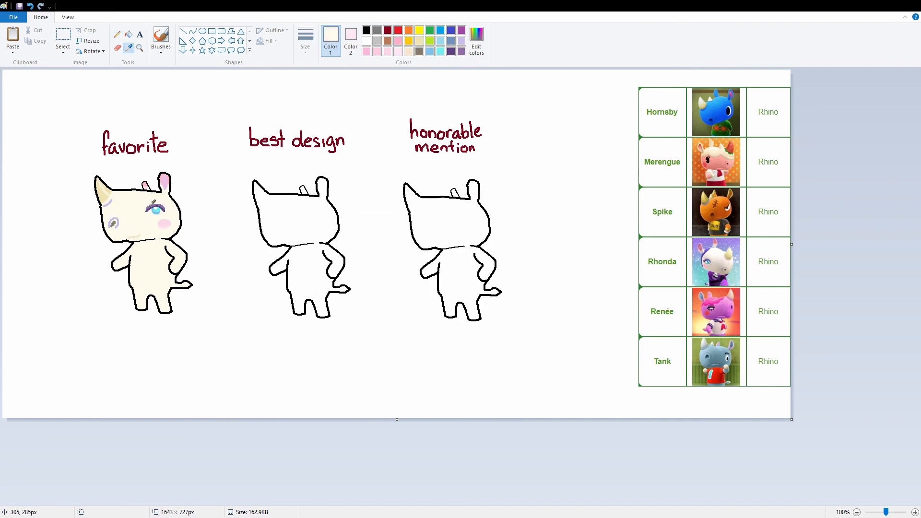
Refine the favorite rhino's eye with dark purple lashes, light blue highlights and pale lavender shading
left_click(351, 41)
left_click(476, 41)
left_click(117, 48)
left_click(116, 35)
left_click(330, 39)
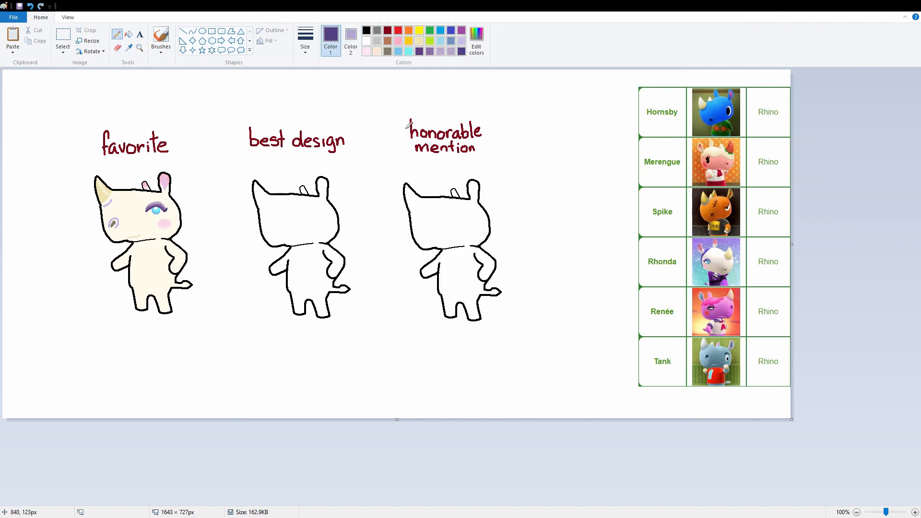
left_click(477, 41)
left_click(329, 326)
left_click(129, 47)
left_click(148, 199)
left_click(129, 35)
left_click(117, 48)
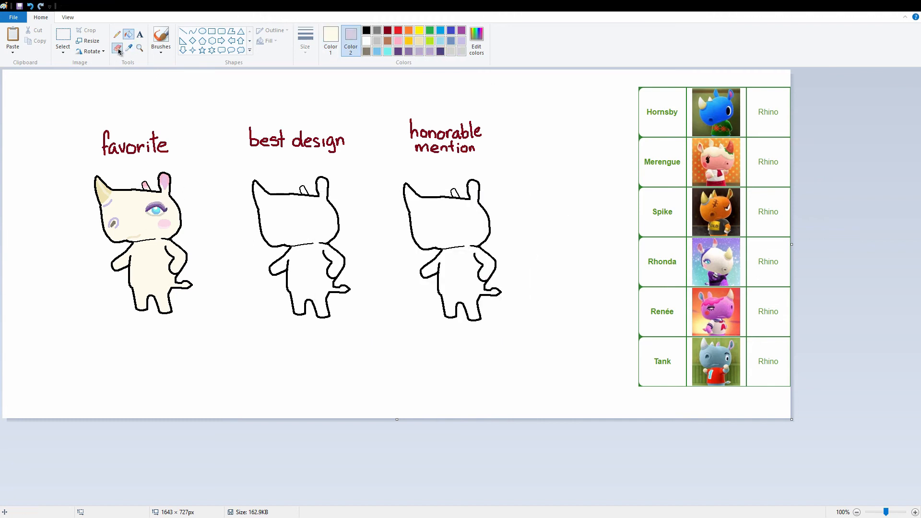
Mix a vivid purple and paint the favorite rhino's hair along the back of its head
left_click(476, 41)
left_click(330, 325)
left_click_drag(154, 193, 178, 229)
left_click(129, 34)
right_click(173, 209)
left_click(116, 34)
left_click(330, 39)
left_click(476, 41)
left_click(330, 325)
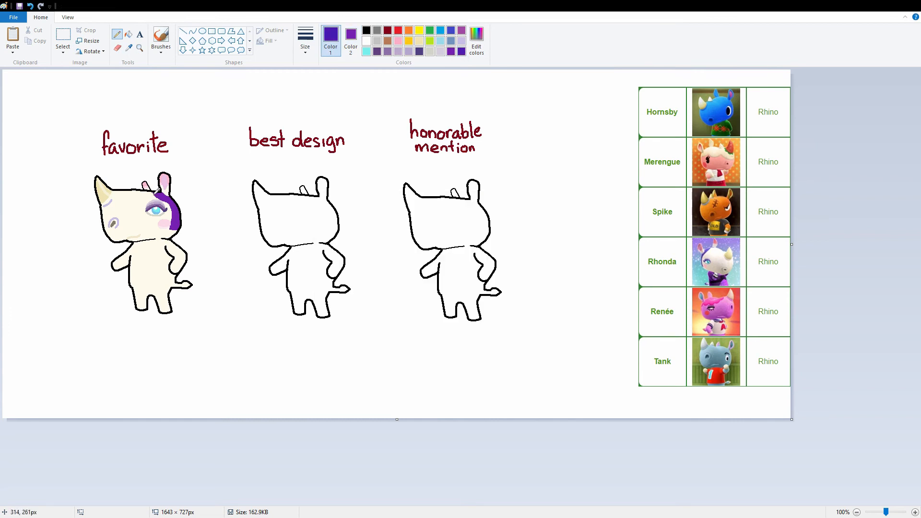
Mix further purple tones and color the tip of the favorite rhino's tail
left_click(476, 41)
left_click(329, 326)
left_click(477, 41)
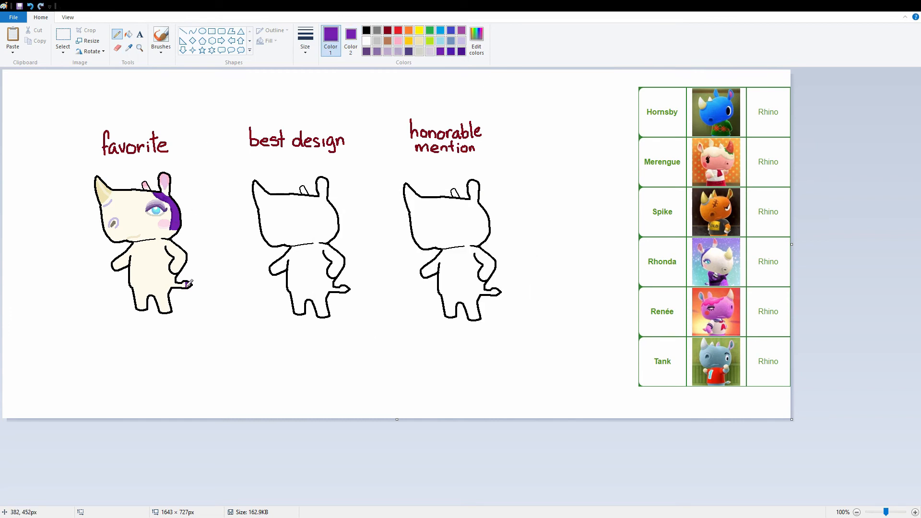
left_click(128, 47)
left_click_drag(184, 284, 189, 285)
Paint light gray shading on the favorite rhino's hands and feet
left_click(476, 41)
left_click(129, 48)
left_click(117, 48)
left_click(351, 40)
left_click(376, 41)
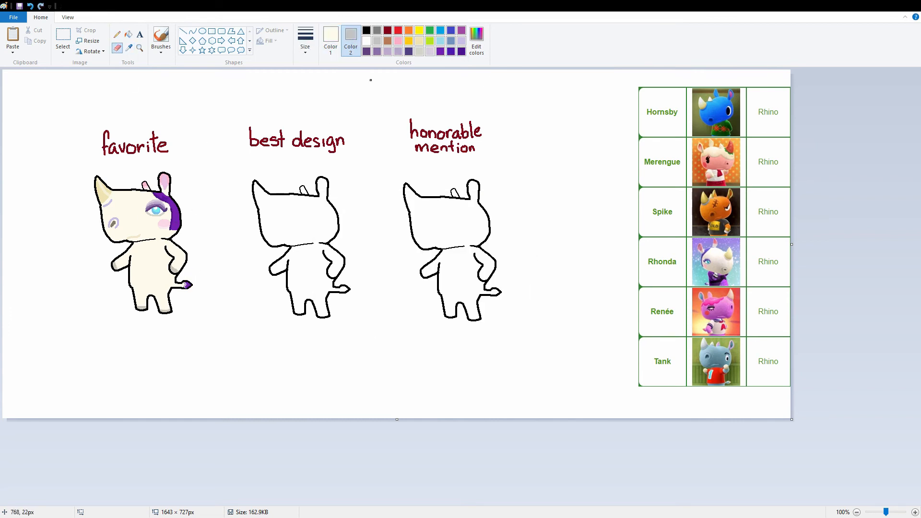
Fill the favorite rhino's dress with a dark purple bodice and a lavender skirt
left_click(128, 34)
right_click(148, 264)
mouse_move(166, 241)
left_mouse_down()
mouse_move(174, 254)
mouse_move(139, 248)
mouse_move(171, 280)
left_mouse_up()
left_click(117, 48)
left_click(366, 41)
left_click(476, 41)
right_click(399, 51)
left_click(477, 41)
left_click(129, 34)
right_click(152, 279)
Draw the black bow, lacing and hem trim on the favorite rhino's dress and touch up its feet in light gray
left_click(117, 34)
left_click(330, 40)
left_click(366, 30)
left_click_drag(153, 248, 141, 243)
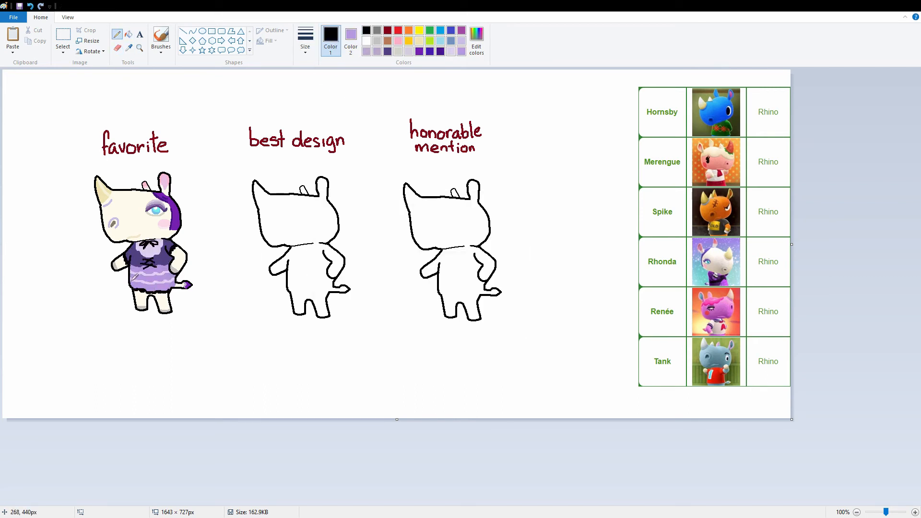
left_click_drag(131, 282, 142, 283)
left_click_drag(164, 285, 175, 283)
left_click(377, 41)
left_click(477, 41)
left_click_drag(138, 307, 142, 308)
Mix a strawberry red and color the best design rhino's horn with it
left_click(398, 30)
left_click(476, 41)
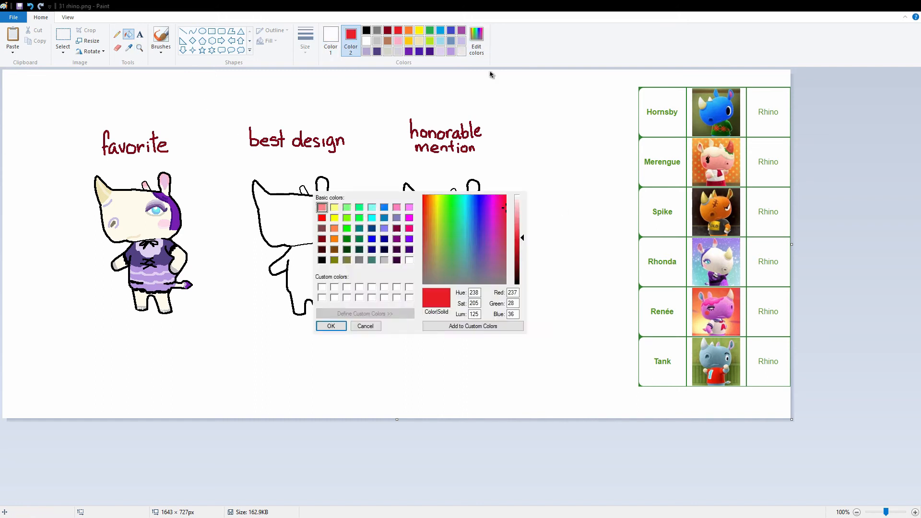
left_click(331, 325)
mouse_move(268, 195)
left_mouse_down()
mouse_move(258, 207)
mouse_move(271, 197)
mouse_move(329, 208)
left_mouse_up()
left_click(117, 48)
left_click(351, 40)
left_click(477, 40)
Add green leaves at the base of the best design rhino's strawberry horn and dot it with dark red seeds
left_click(429, 30)
left_click(330, 41)
left_click(117, 35)
left_click(388, 31)
left_click(259, 197)
left_click(259, 204)
left_click(264, 201)
Mix a warm off-white and paint the icing-like hair and its small peak on the best design rhino's head
left_click(477, 41)
left_click(331, 325)
left_click(129, 34)
left_click(300, 200)
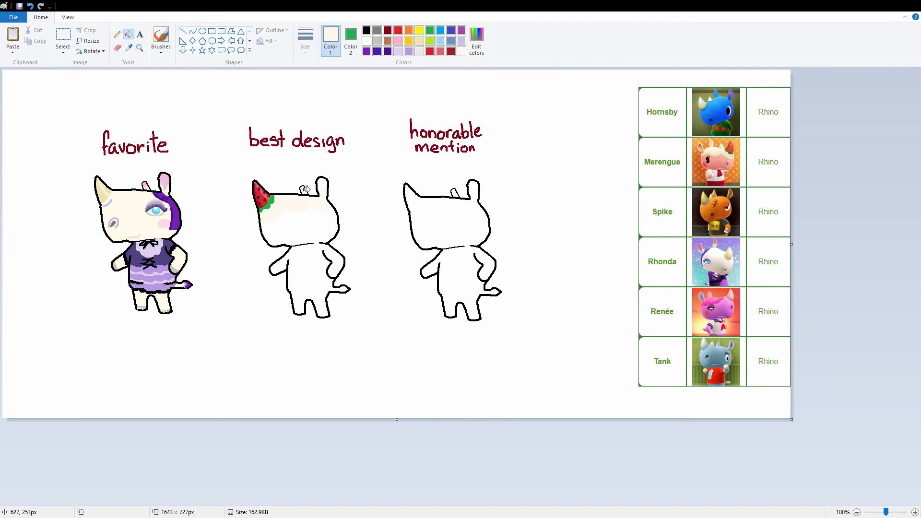
left_click(116, 34)
left_click(477, 40)
left_click(331, 325)
left_click_drag(281, 191, 322, 182)
left_click(128, 48)
left_click(290, 198)
Mix a rose pink and color the inside of the best design rhino's large ear
left_click(399, 41)
left_click(476, 41)
left_click(331, 325)
left_click(128, 34)
left_click(116, 34)
Mix a darker cream and shade the wavy lower edge of the best design rhino's icing hair
left_click(476, 41)
left_click(331, 325)
left_click(351, 41)
left_click(476, 41)
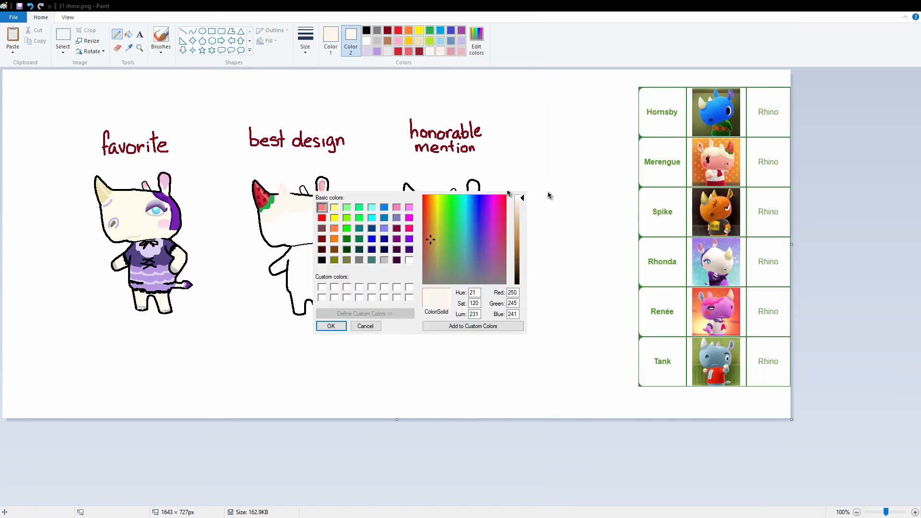
left_click(331, 325)
left_click(128, 34)
left_click(117, 48)
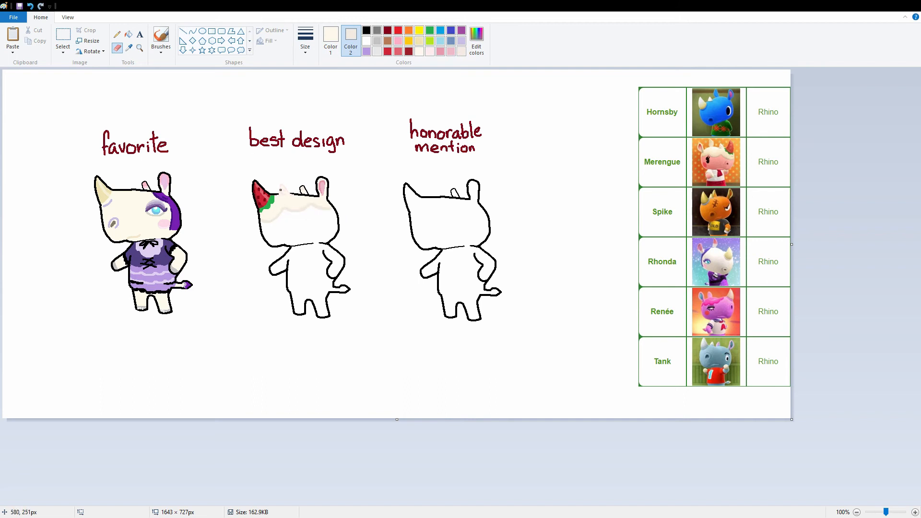
Mix a light pink based on the ear color and fill the best design rhino's face with it
left_click(117, 34)
left_click(129, 48)
right_click(323, 187)
left_click(477, 40)
left_click(128, 35)
right_click(300, 226)
Draw the best design rhino's black eye with lashes and mix a pink for the face details
left_click(330, 41)
left_click(367, 40)
left_click(367, 31)
left_click(351, 41)
left_click(477, 41)
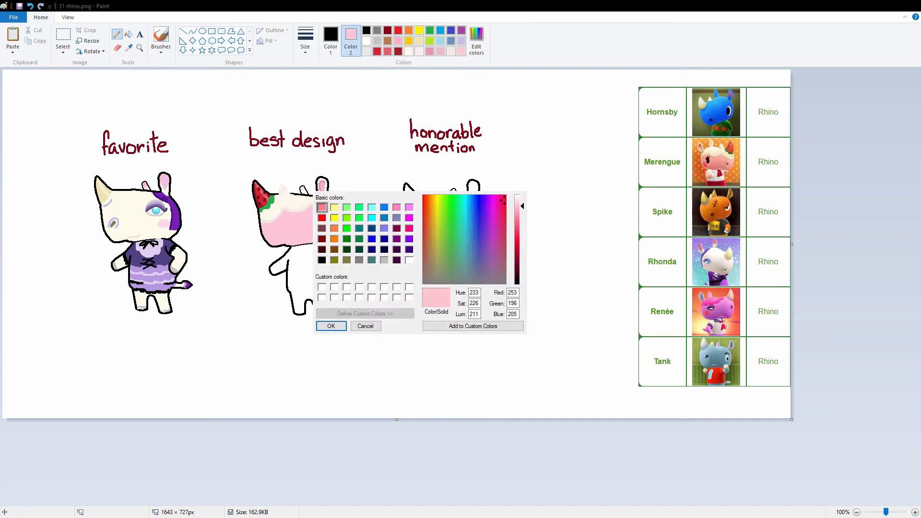
left_click(331, 325)
left_click(116, 35)
left_click_drag(323, 216, 320, 213)
Mix darker pink tones and draw the best design rhino's mouth and nostril
left_click(129, 48)
left_click(324, 220)
left_click(476, 41)
left_click(331, 324)
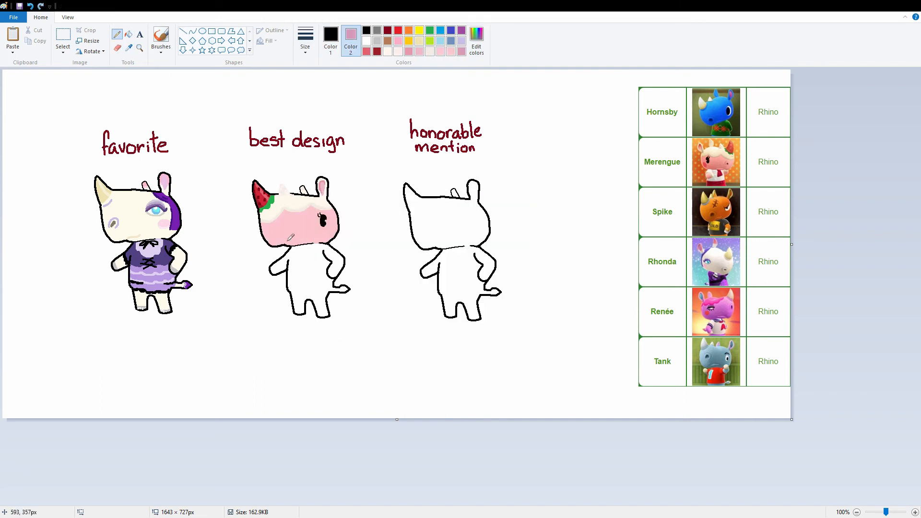
left_click(477, 41)
left_click(333, 327)
right_click(272, 230)
Mix a coral red and paint a round blush on the best design rhino's cheek
left_click(330, 40)
left_click(476, 41)
left_click(331, 325)
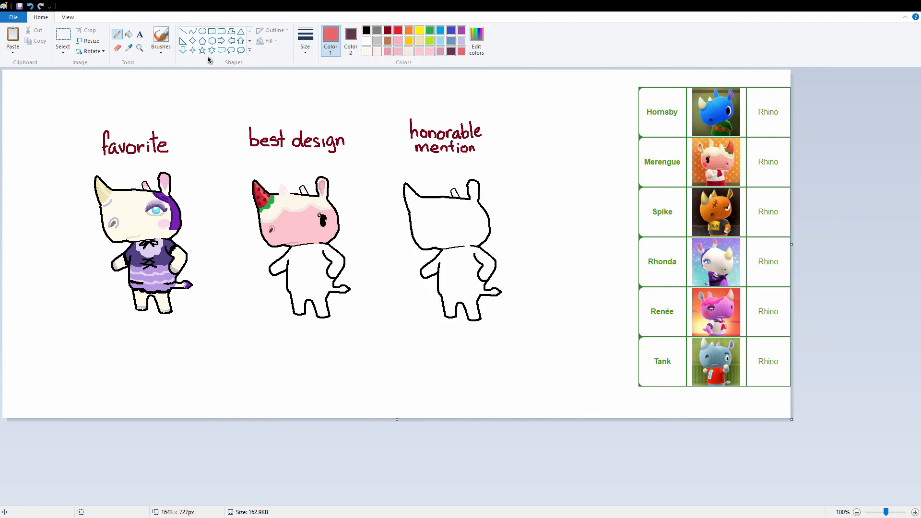
left_click(129, 48)
left_click_drag(324, 231, 336, 276)
Outline the best design rhino's white jacket, fill its limbs with light pink and color its tail tip red
left_click(297, 201)
left_click(128, 34)
right_click(307, 307)
mouse_move(289, 293)
left_mouse_down()
mouse_move(328, 294)
mouse_move(335, 276)
left_mouse_up()
right_click(367, 52)
left_click(117, 48)
left_click(129, 34)
left_click(343, 288)
Mix mauve pink shades for the best design rhino's hooves and shade its hands and feet
left_click(350, 41)
left_click(476, 41)
left_click(331, 325)
left_click(116, 48)
left_click(476, 41)
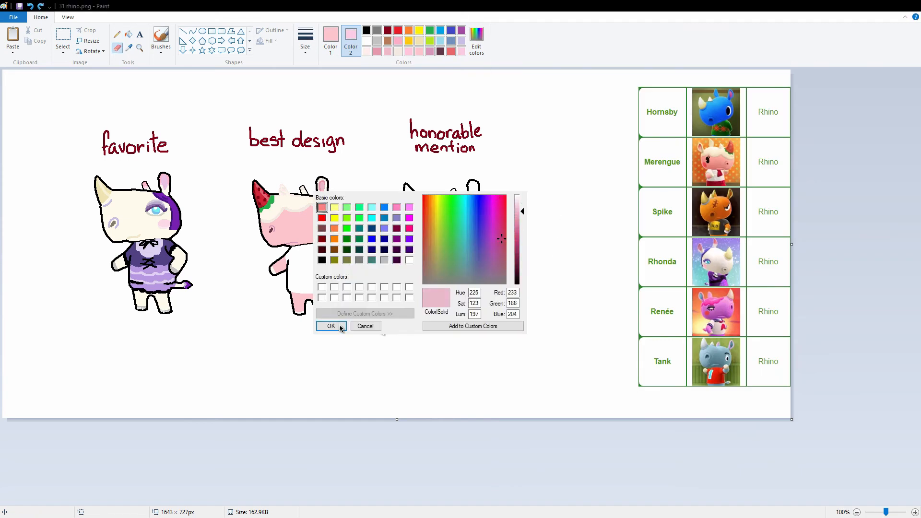
left_click(336, 326)
Mix a bright red and draw a neckerchief at the collar of the best design rhino's white jacket
left_click(476, 40)
left_click(331, 326)
left_click(117, 34)
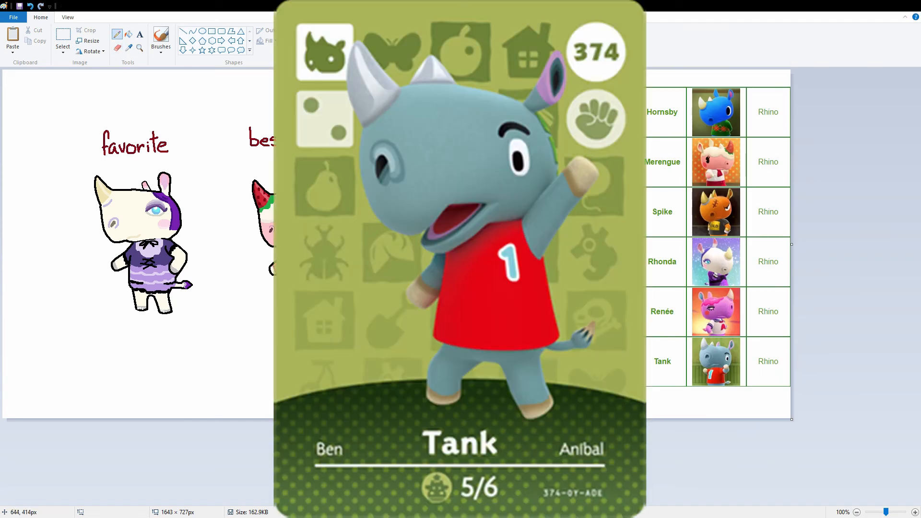
left_click_drag(302, 247, 307, 259)
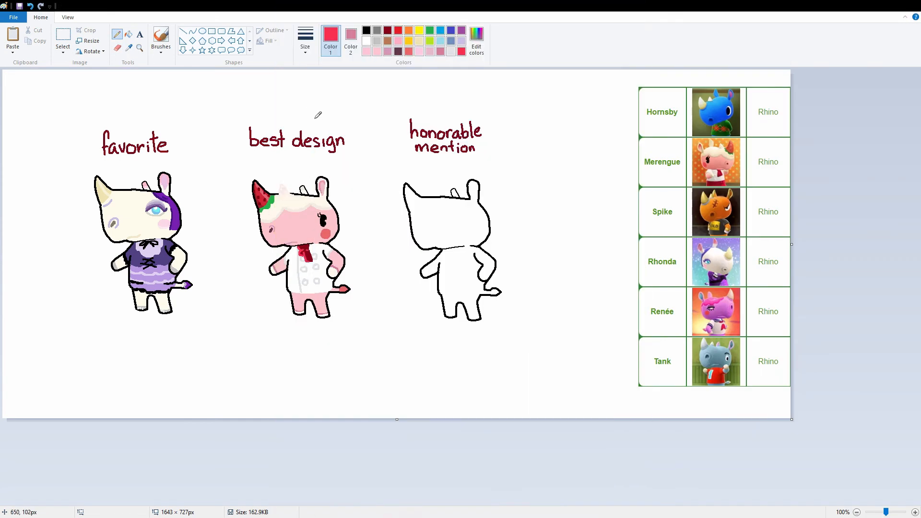
Color the honorable mention rhino's horn pale yellow and draw a mauve crease beneath it
left_click(419, 41)
left_click_drag(410, 211, 418, 205)
left_click(128, 34)
left_click(413, 199)
left_click(388, 51)
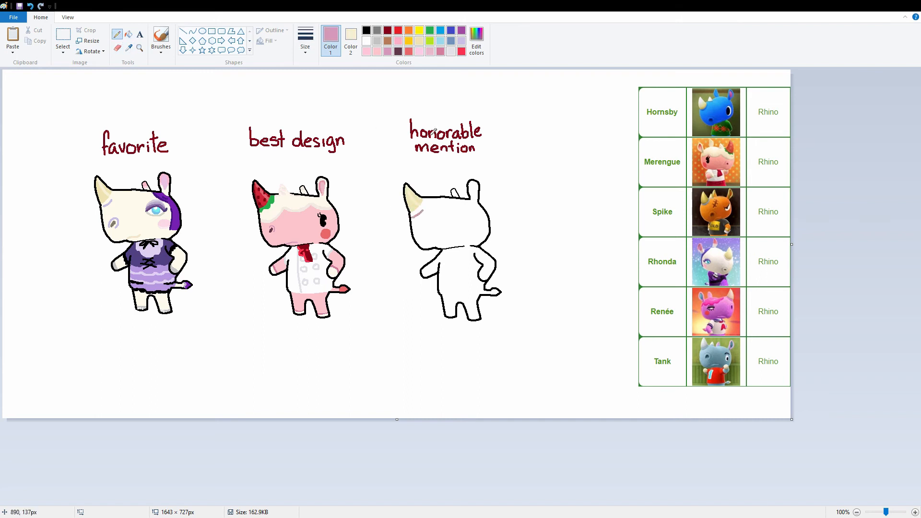
Mix a light purple and fill the honorable mention rhino's head and body with it
left_click(477, 41)
left_click(491, 235)
left_click(519, 217)
left_click(331, 326)
left_click(129, 34)
left_click(455, 225)
Mix a hot pink and draw the wavy edge of the honorable mention rhino's hair
left_click(476, 40)
left_click(495, 207)
left_click(519, 225)
left_click(331, 326)
left_click(116, 34)
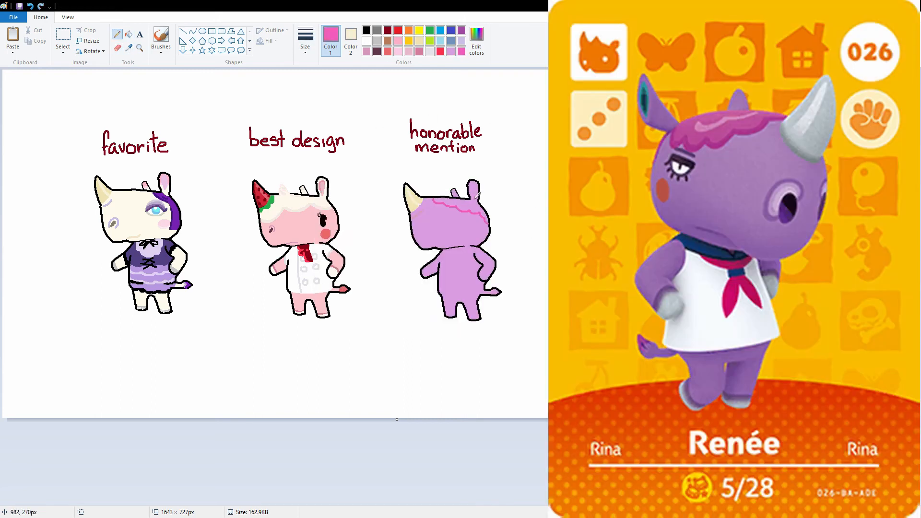
Fill the honorable mention rhino's hair with hot pink and draw a heavy-lidded black eye filled with white
left_click(128, 34)
left_click(468, 205)
left_click(116, 34)
left_click(366, 30)
left_click_drag(460, 217, 476, 216)
left_click(306, 40)
left_click(319, 91)
left_click_drag(460, 219, 476, 220)
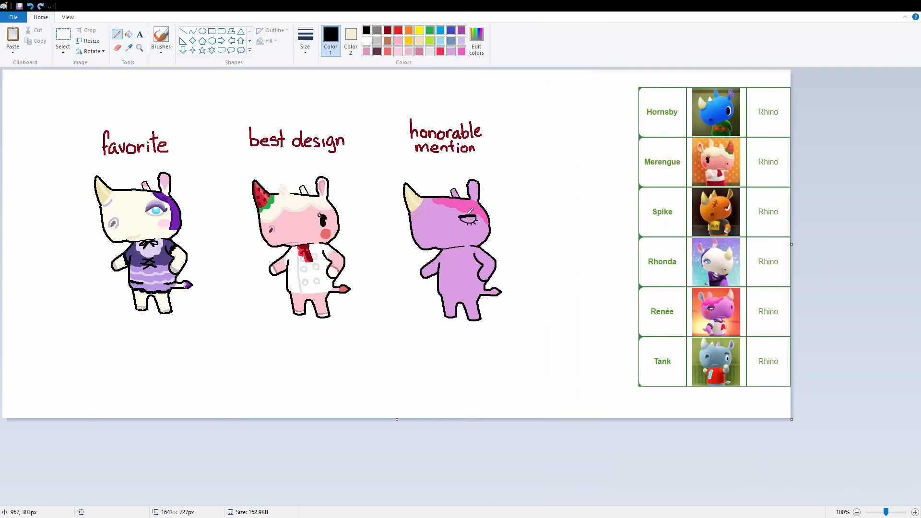
left_click(366, 41)
left_click(128, 34)
left_click(467, 220)
Paint an orange cheek spot below the honorable mention rhino's eye
left_click(117, 48)
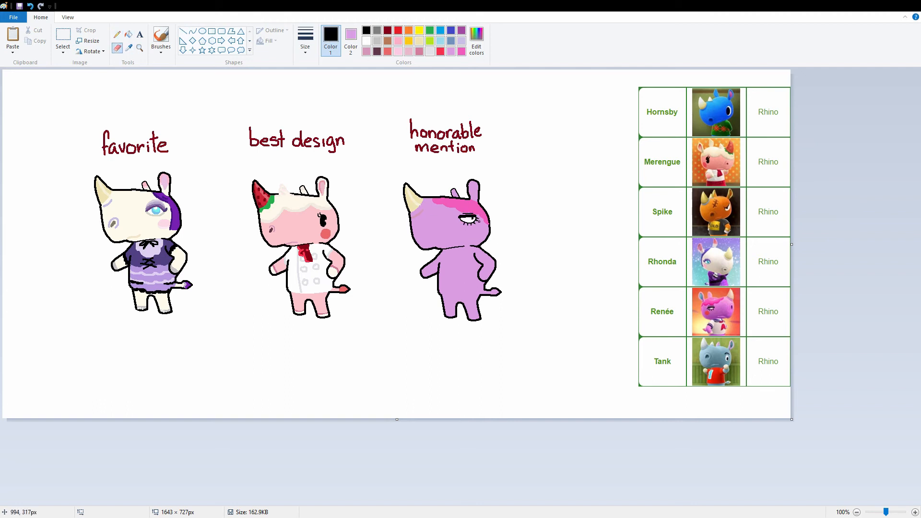
left_click(409, 30)
left_click(351, 41)
left_click(408, 30)
left_click_drag(480, 232, 477, 229)
Mix a pinker light purple for the honorable mention rhino's head and draw its nostril and mouth in mauve
left_click(129, 48)
left_click(477, 40)
left_click(520, 236)
left_click(331, 326)
left_click(129, 34)
left_click(477, 41)
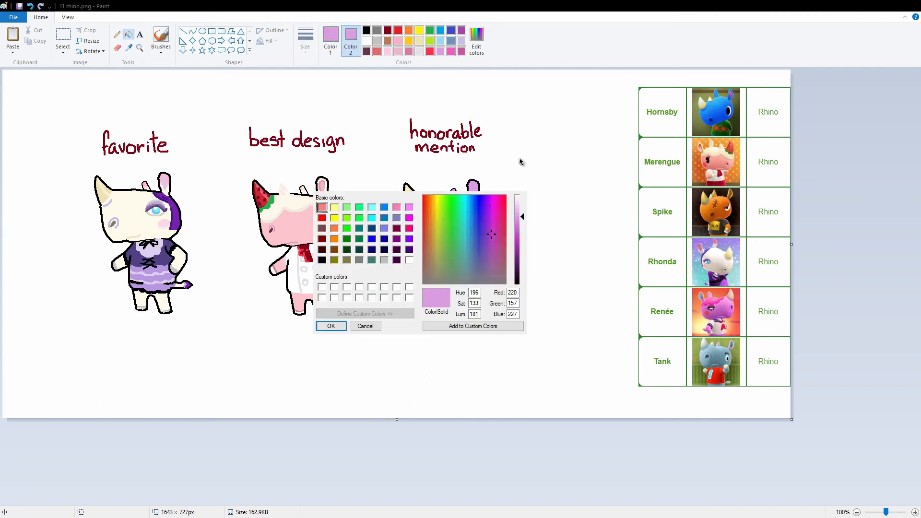
left_click(493, 222)
left_click(519, 205)
left_click(338, 326)
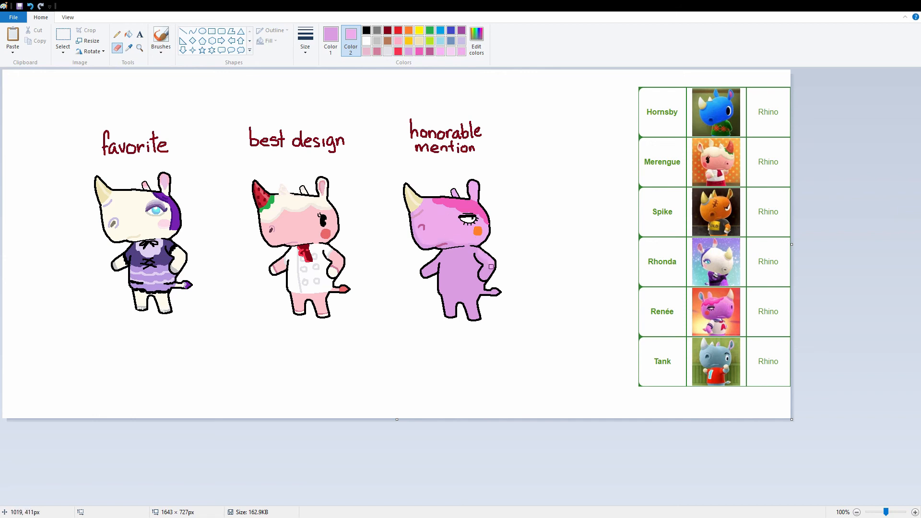
Mix a pinkish purple to recolor and shade the honorable mention rhino's arms and body, and mix a pale cream
left_click(477, 41)
left_click(519, 202)
left_click(332, 326)
left_click(476, 41)
left_click(331, 326)
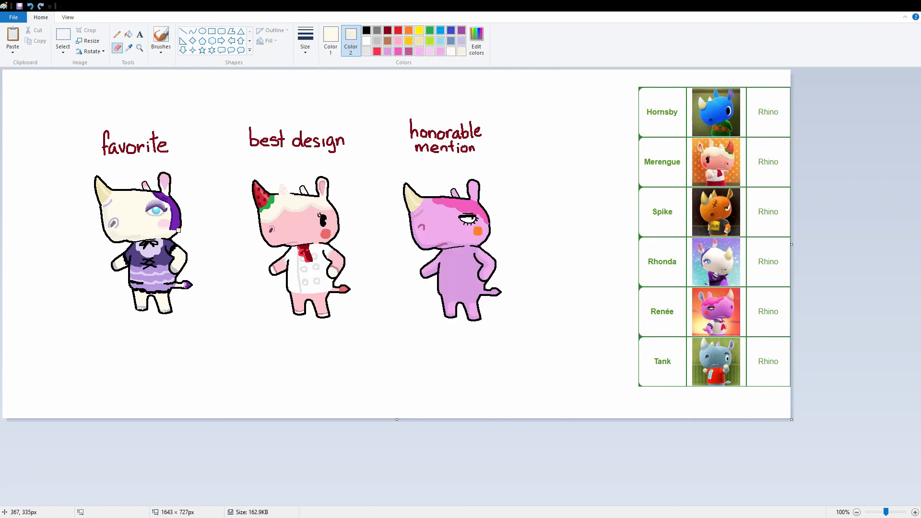
Draw the shirt's hem across the honorable mention rhino's hips and fill the torso with off-white
left_click(367, 41)
left_click(476, 41)
left_click(519, 199)
left_click(331, 325)
left_click(128, 48)
left_click(470, 248)
left_click_drag(439, 296, 481, 294)
left_click(129, 34)
right_click(460, 271)
Draw a blue-gray sailor collar and a pinkish-red neckerchief on the honorable mention rhino's white shirt
left_click(451, 41)
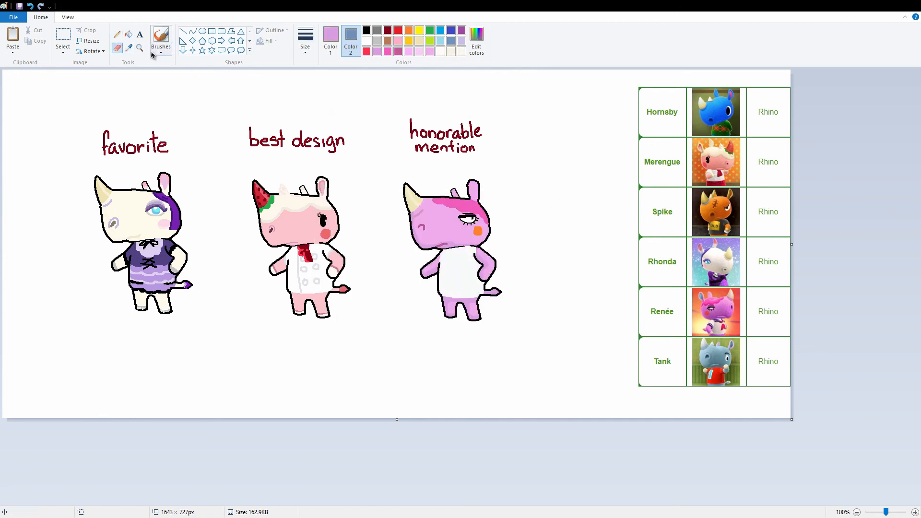
mouse_move(445, 251)
left_mouse_down()
mouse_move(459, 257)
mouse_move(464, 274)
left_mouse_up()
left_click(476, 41)
left_click(331, 325)
left_click(117, 35)
left_click(129, 48)
right_click(458, 283)
left_click_drag(448, 251, 471, 247)
Mix a darker blue and add shading lines to the honorable mention rhino's sailor collar
left_click(128, 48)
right_click(437, 258)
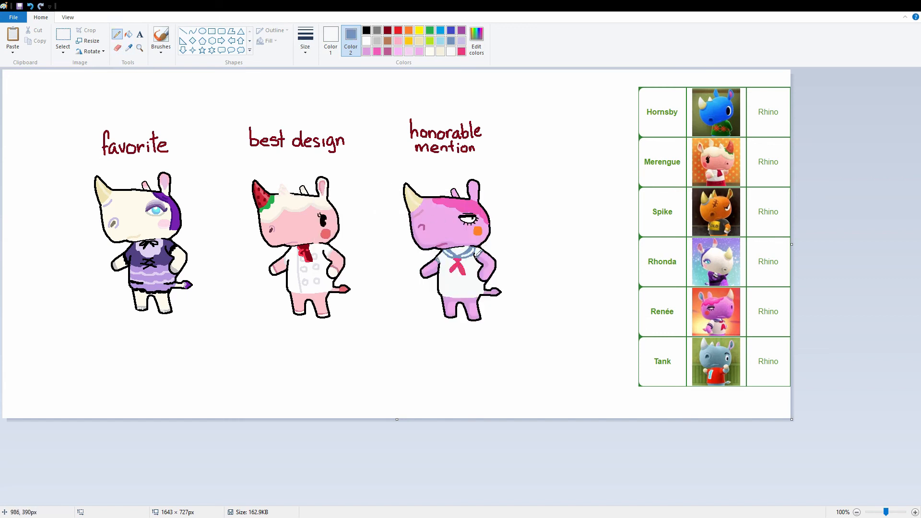
left_click(129, 48)
left_click(439, 260)
left_click(128, 48)
left_click(461, 254)
left_click(330, 41)
left_click(477, 40)
left_click(331, 326)
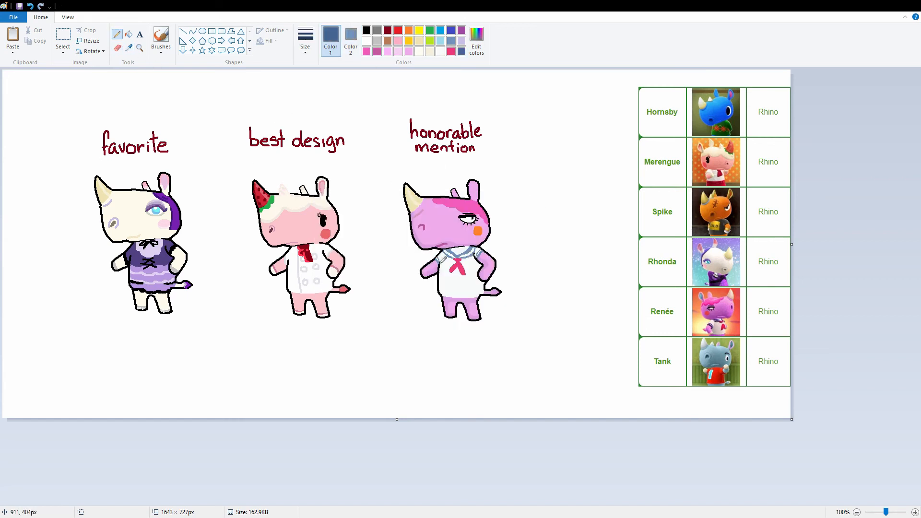
Color the honorable mention rhino's tail tip hot pink and mix a pale peach
left_click(129, 48)
left_click(482, 274)
left_click(117, 48)
left_click(351, 41)
left_click(476, 41)
left_click(331, 326)
left_click(129, 48)
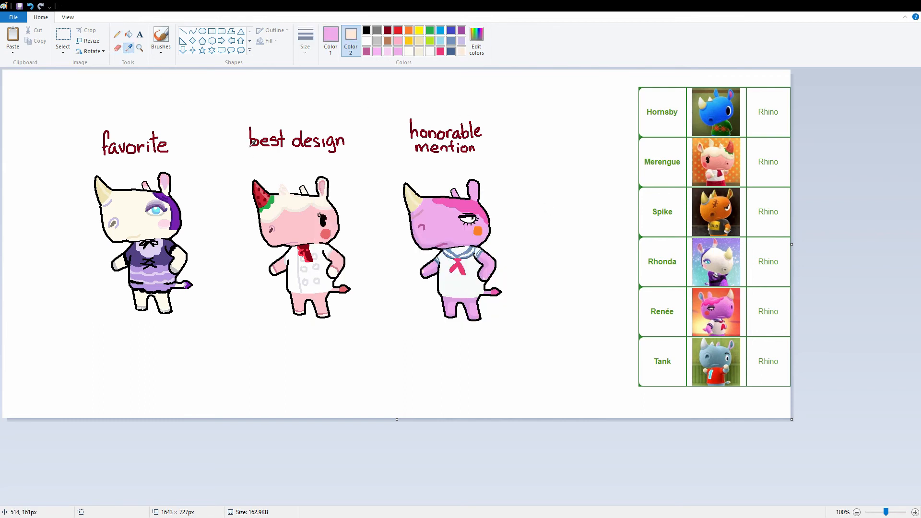
left_click(473, 314)
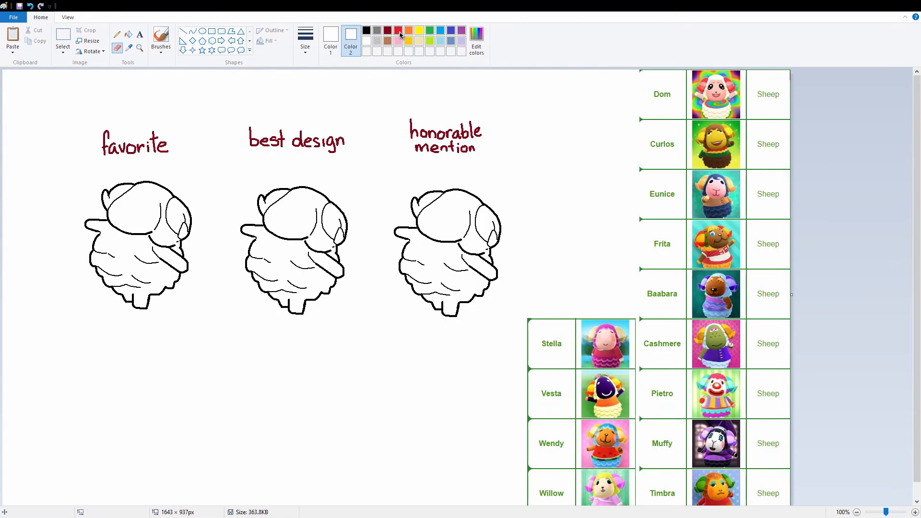
Draw the favorite sheep's wavy bangs and fill them with rosy red
left_click(129, 35)
right_click(151, 190)
mouse_move(159, 199)
left_mouse_down()
mouse_move(168, 203)
mouse_move(122, 211)
mouse_move(145, 208)
left_mouse_up()
left_click(128, 47)
left_click(117, 47)
left_click(367, 51)
Draw the favorite sheep's black eyes and add aqua and pink clown markings around them
left_click(367, 31)
left_click(476, 41)
mouse_move(128, 196)
left_mouse_down()
mouse_move(119, 202)
mouse_move(150, 204)
mouse_move(121, 222)
left_mouse_up()
left_click(331, 325)
left_click(129, 48)
left_click(128, 48)
left_click(165, 199)
left_click(128, 48)
left_click(128, 34)
left_click(117, 48)
Mix a red to paint the favorite sheep's clown nose and wide mouth, with a black smile line
left_click(367, 51)
left_click(477, 41)
left_click(516, 234)
left_click(331, 326)
left_click(118, 34)
left_click(367, 41)
left_click(128, 47)
left_click(124, 212)
left_click(128, 35)
left_click(126, 222)
left_click(117, 35)
left_click(366, 30)
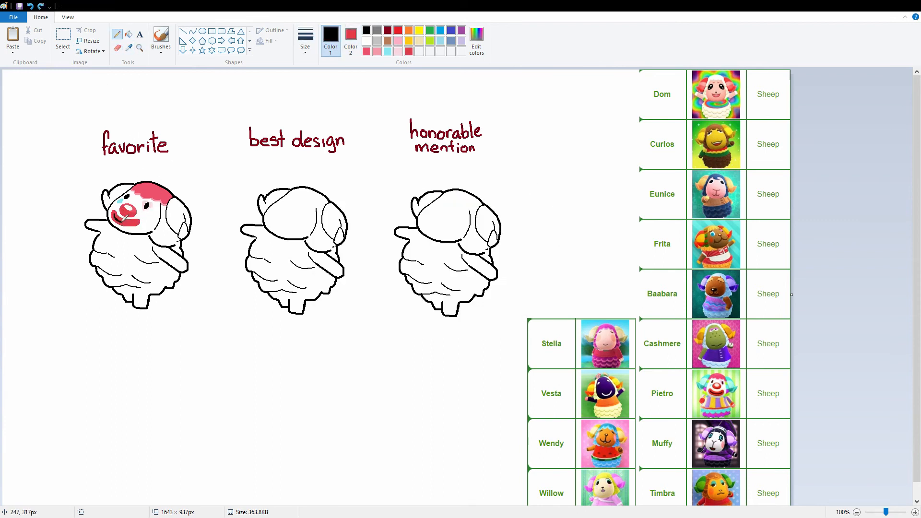
Fill both of the favorite sheep's horns with light gray
left_click(378, 41)
left_click(351, 41)
left_click(477, 41)
left_click(330, 325)
left_click(117, 48)
left_click(129, 35)
left_click(176, 214)
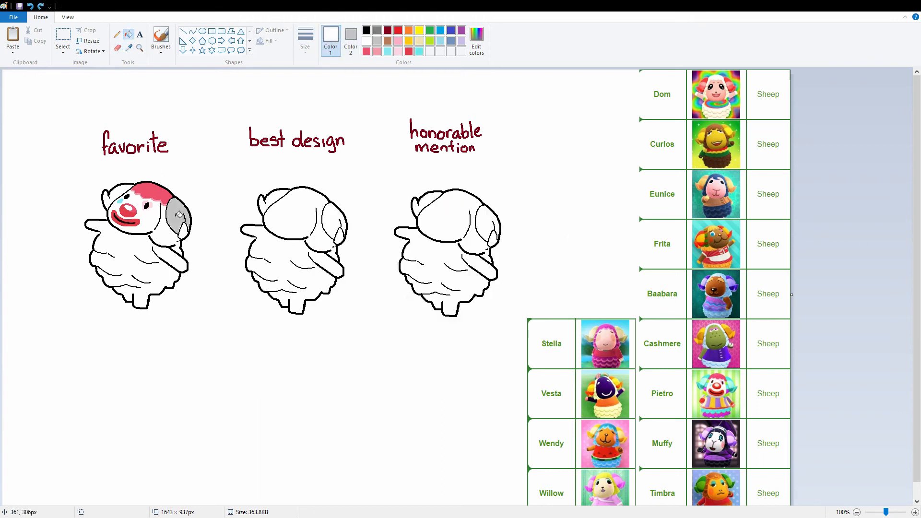
left_click(117, 192)
Mix a light aqua and fill the middle band of the favorite sheep's larger horn with it
left_click(477, 41)
left_click(517, 221)
left_click(329, 325)
left_click(129, 34)
right_click(176, 216)
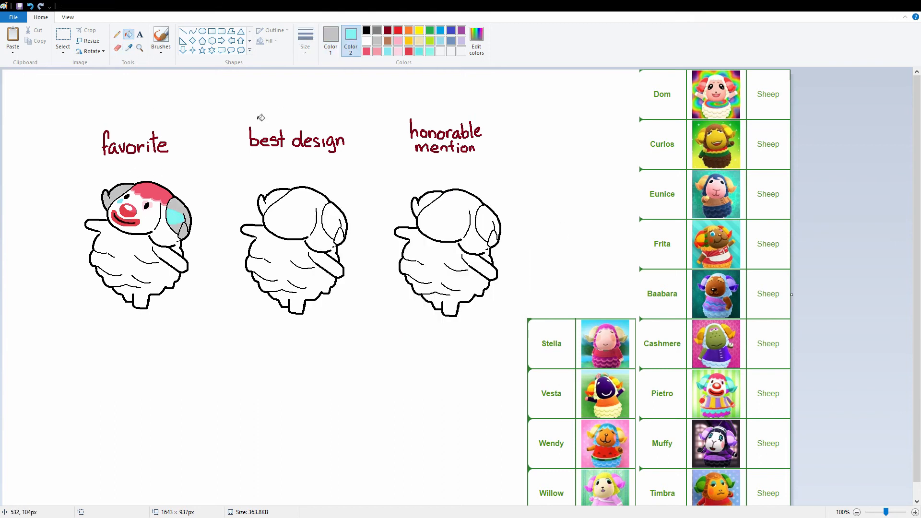
Mix a teal and paint the remaining bands and curl of the favorite sheep's larger horn
left_click(476, 41)
left_click(517, 240)
left_click(330, 325)
left_click(128, 48)
mouse_move(183, 212)
left_mouse_down()
mouse_move(188, 226)
mouse_move(179, 235)
left_mouse_up()
right_click(176, 216)
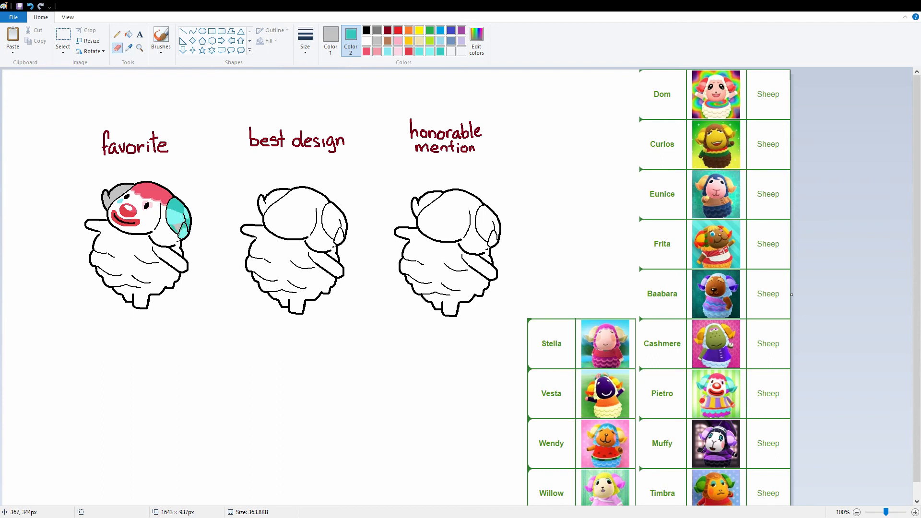
Paint the favorite sheep's smaller horn in matching teal and light aqua bands
left_click(129, 48)
right_click(176, 218)
left_click_drag(111, 196, 123, 188)
left_click(128, 48)
Shade the lower edge of the favorite sheep's white face with lavender
left_click(462, 41)
left_click(128, 48)
left_click(144, 225)
mouse_move(158, 221)
left_mouse_down()
mouse_move(138, 231)
mouse_move(158, 222)
left_mouse_up()
left_click(129, 48)
right_click(134, 221)
left_click(129, 48)
left_click(129, 34)
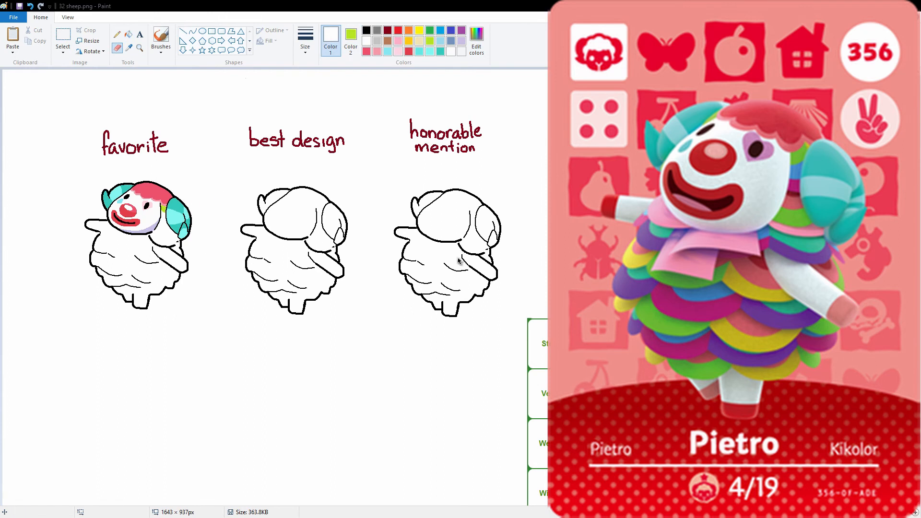
Color the favorite sheep's wool beside the larger horn in pink and yellow bands and paint purple stripes across its shirt
left_click(351, 41)
left_click(430, 52)
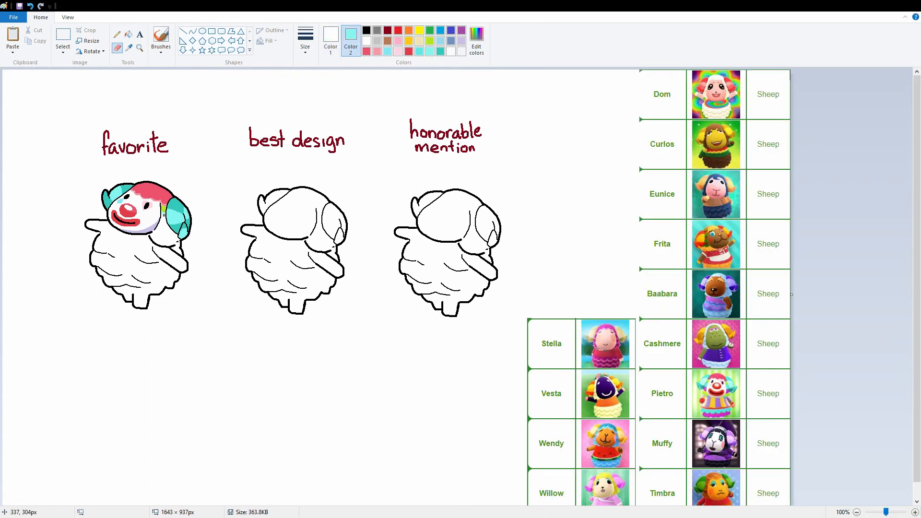
left_click(476, 41)
left_click_drag(162, 215, 163, 235)
left_click(331, 325)
left_click(419, 30)
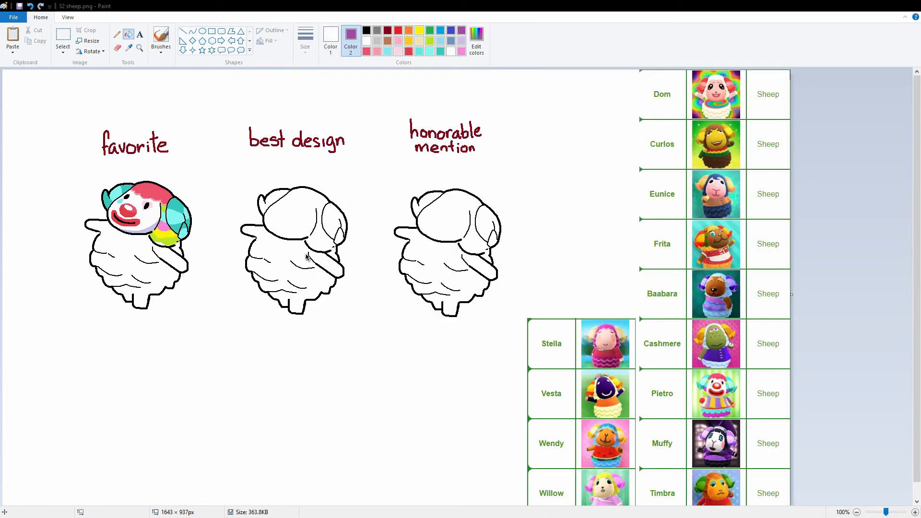
left_click_drag(100, 234, 135, 249)
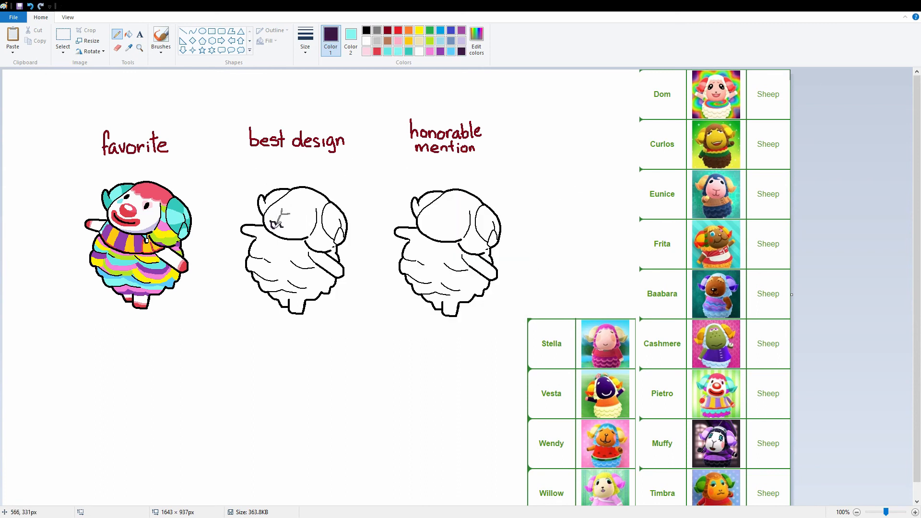
Draw the best design sheep's lips and lashed eyes in dark purple
left_click_drag(274, 228, 280, 227)
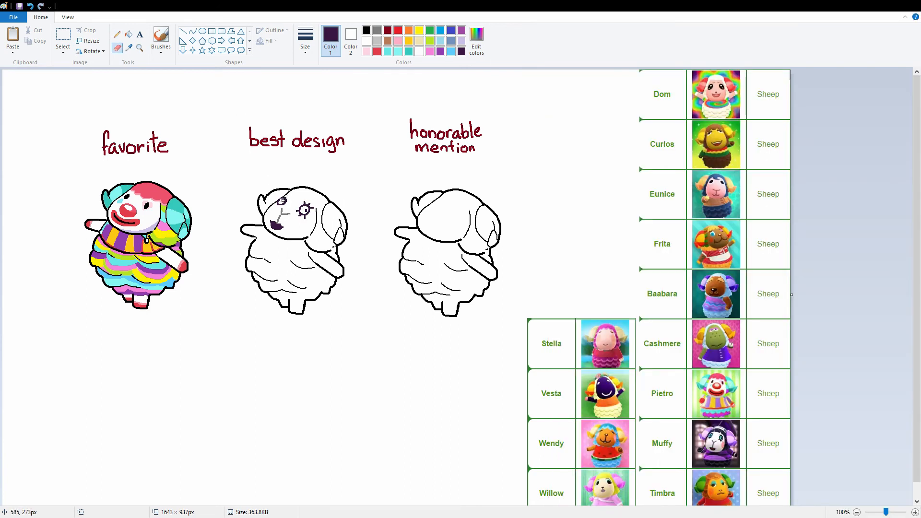
left_click_drag(287, 199, 288, 197)
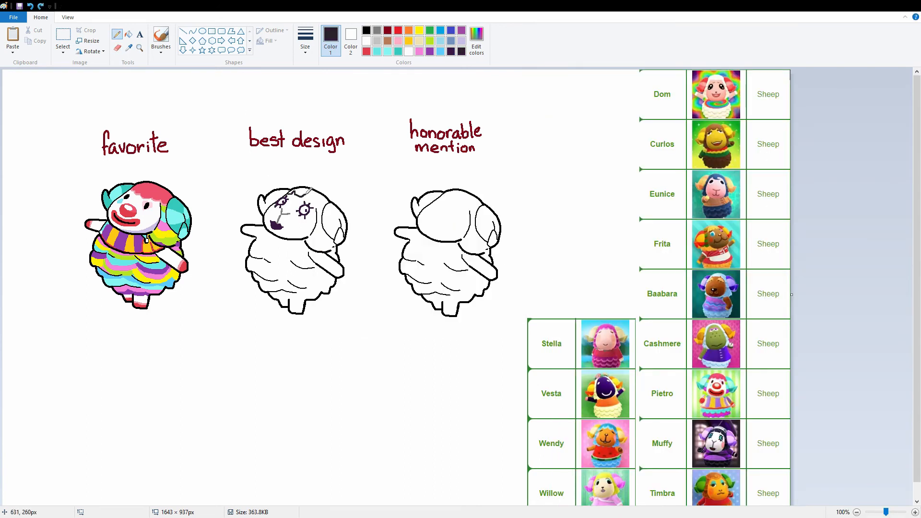
Mix a near-black to draw the best design sheep's bangs and fill its hair and body
left_click(477, 41)
mouse_move(305, 194)
left_mouse_down()
mouse_move(321, 211)
mouse_move(322, 195)
mouse_move(302, 186)
left_mouse_up()
left_click(332, 325)
left_click(451, 51)
left_click(128, 34)
left_click(320, 216)
Add a white headband and dark gray highlights to the best design sheep's black hair
left_click(117, 35)
left_click(366, 41)
left_click(452, 51)
left_click(366, 30)
left_click(461, 52)
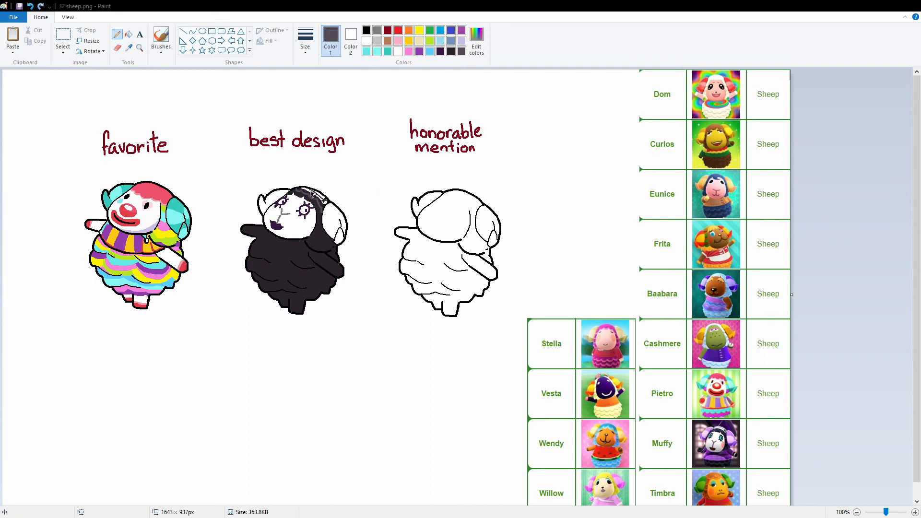
mouse_move(331, 230)
left_mouse_down()
mouse_move(314, 237)
mouse_move(335, 250)
mouse_move(304, 230)
mouse_move(341, 213)
left_mouse_up()
Fill the best design sheep's eyes with aqua and paint a pink cheek spot
left_click(440, 51)
left_click(377, 51)
left_click(128, 35)
left_click(302, 210)
left_click(398, 40)
left_click(117, 34)
Mix lavender and a purple of RGB 184, 109, 228, and paint the best design sheep's larger horn with them
left_click(477, 47)
left_click(117, 48)
left_click(476, 47)
left_click_drag(519, 216, 553, 231)
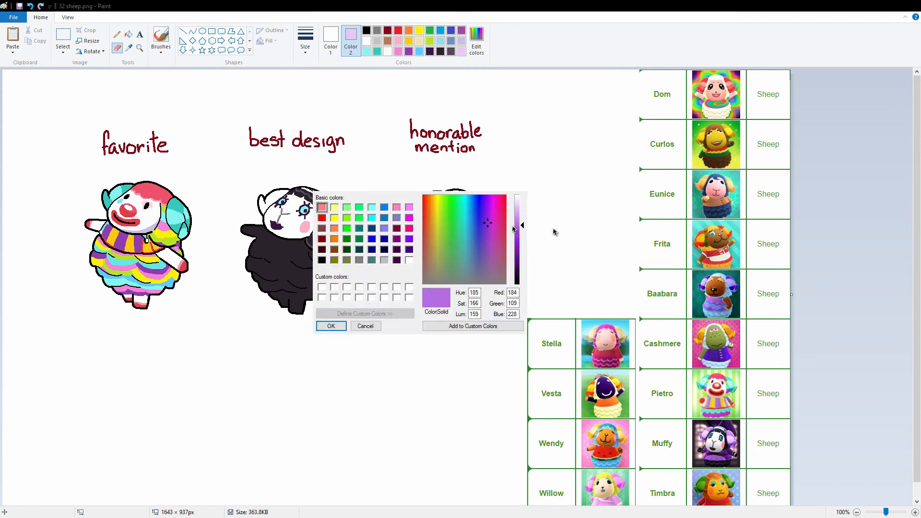
left_click(330, 325)
left_click_drag(336, 209, 340, 240)
Color the best design sheep's smaller horn with matching purple stripes and a lavender fill
left_click(116, 34)
left_click(128, 48)
left_click(340, 233)
left_click(129, 48)
left_click(280, 194)
left_click_drag(283, 191, 282, 203)
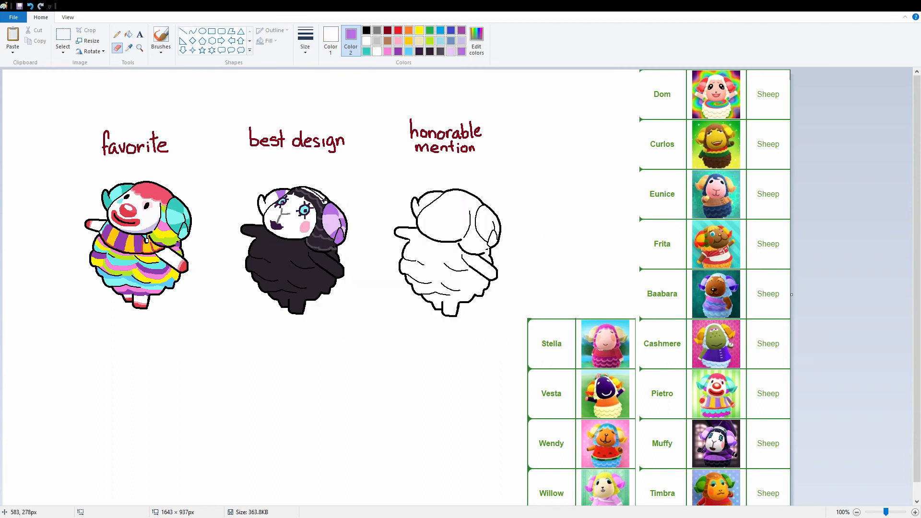
left_click(129, 34)
right_click(273, 196)
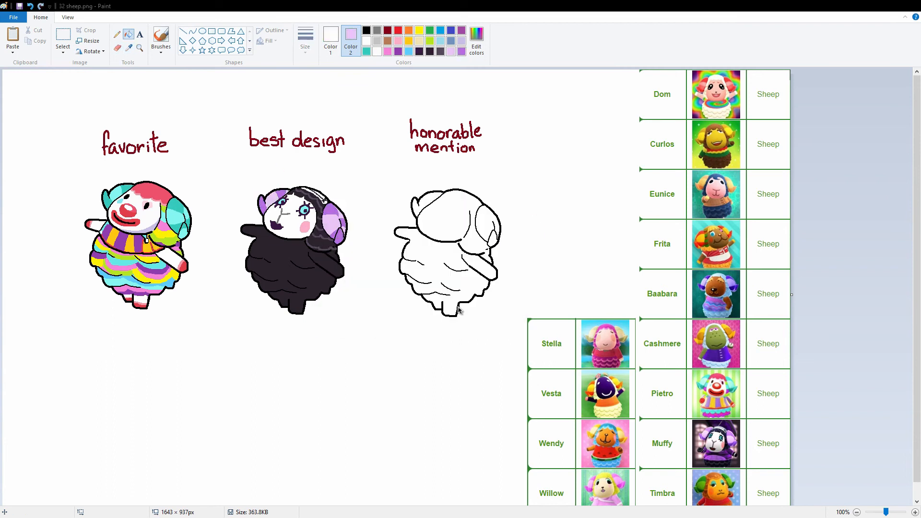
Repaint the best design sheep's arms and legs white
left_click(128, 48)
left_click(254, 234)
right_click(366, 41)
left_click(117, 48)
left_click_drag(248, 230, 252, 235)
left_click_drag(292, 309, 302, 307)
left_click_drag(315, 254, 326, 264)
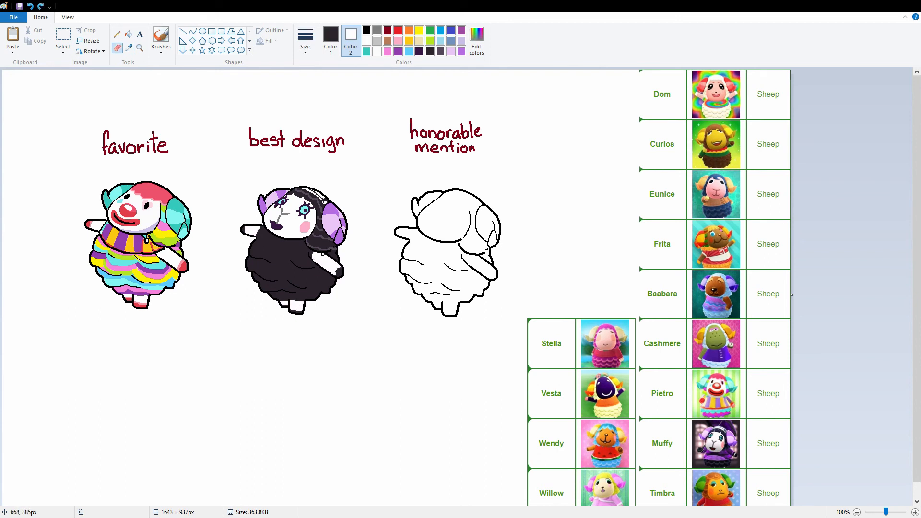
Draw wavy dark gray highlight lines along the wool layers of the best design sheep's black body
left_click(128, 48)
left_click(316, 242)
left_click_drag(263, 245, 308, 252)
mouse_move(250, 257)
left_mouse_down()
mouse_move(311, 268)
mouse_move(318, 279)
left_mouse_up()
left_click_drag(260, 283, 305, 291)
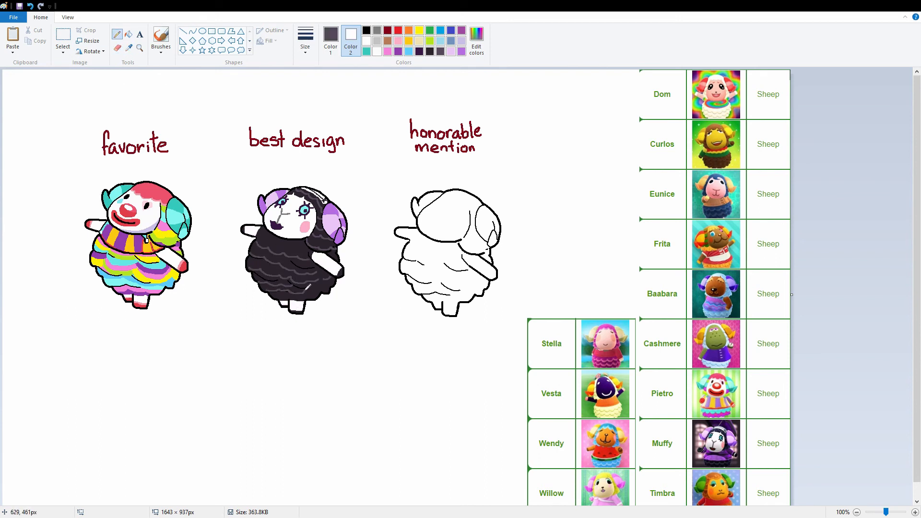
Outline a purple top across the best design sheep's upper body and fill it in
left_click(460, 54)
left_click(331, 41)
left_click(461, 52)
left_click_drag(251, 240, 336, 250)
left_click(128, 34)
left_click(273, 237)
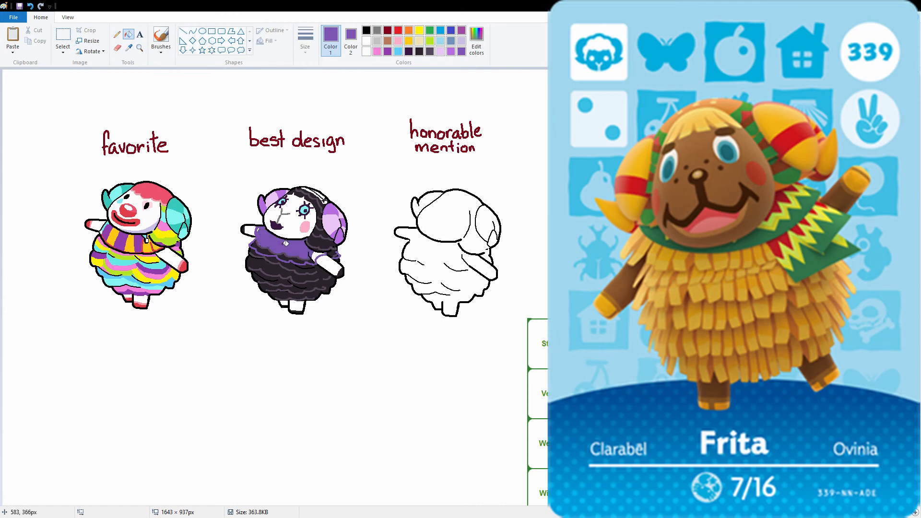
left_click(288, 255)
Draw a black scalloped outline along the lower edge of the best design sheep's purple top
left_click(117, 34)
left_click(366, 30)
left_click_drag(269, 255, 314, 266)
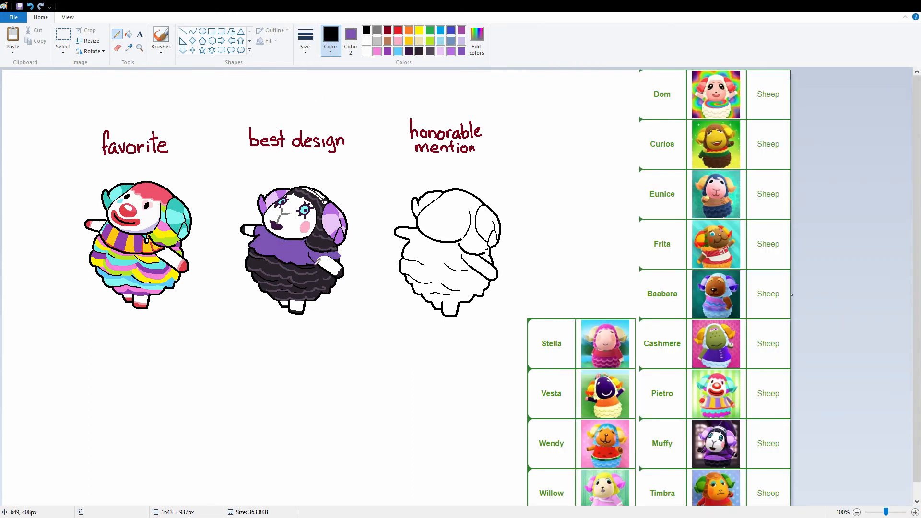
Paint dark gray hooves on the best design sheep's feet and hands
left_click(351, 41)
left_click(477, 41)
left_click(117, 48)
left_click_drag(290, 310, 301, 310)
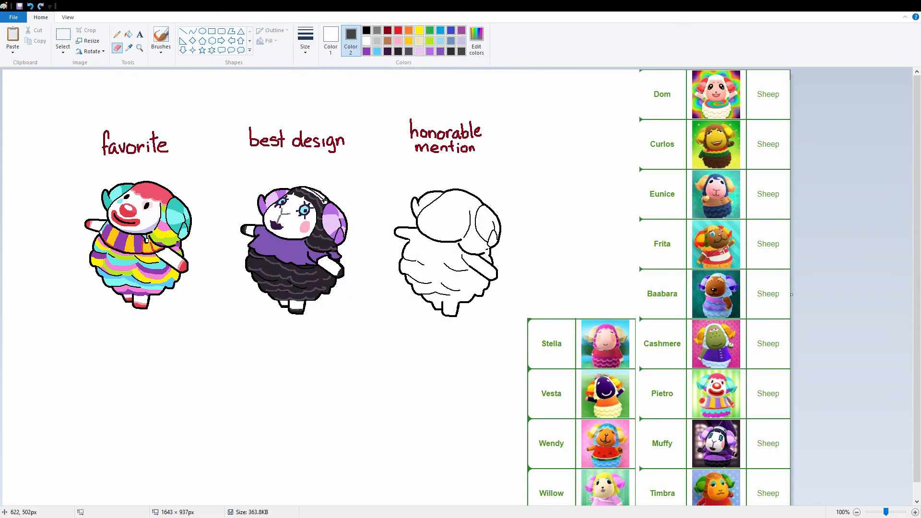
left_click_drag(340, 267, 337, 275)
left_click(129, 48)
left_click(341, 268)
Add crisscross lacing and lighter purple highlights to the best design sheep's top
left_click_drag(281, 247, 268, 242)
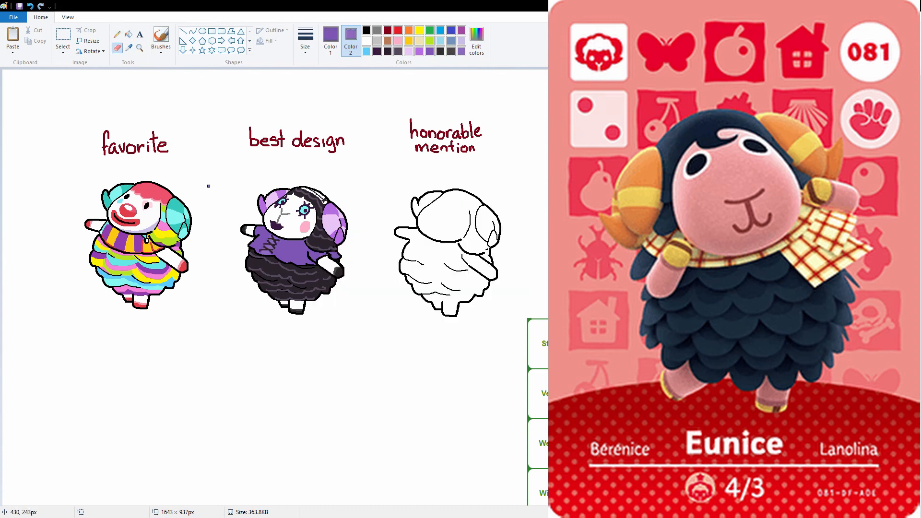
left_click(117, 34)
left_click(331, 41)
left_click(477, 41)
left_click(331, 325)
left_click_drag(283, 243, 300, 244)
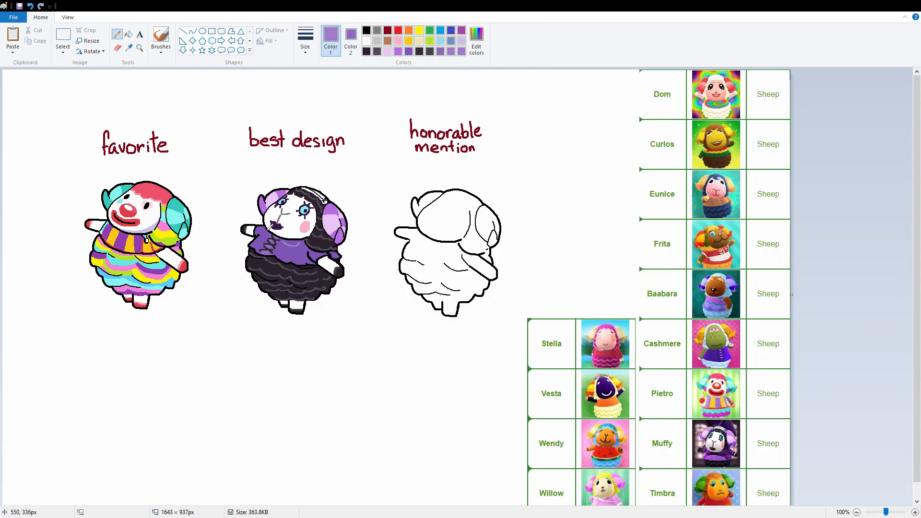
Mix a dark navy of RGB 53, 50, 80 and paint the honorable mention sheep's face, arms and legs
left_click(367, 41)
left_click(350, 41)
left_click(477, 41)
left_click(522, 265)
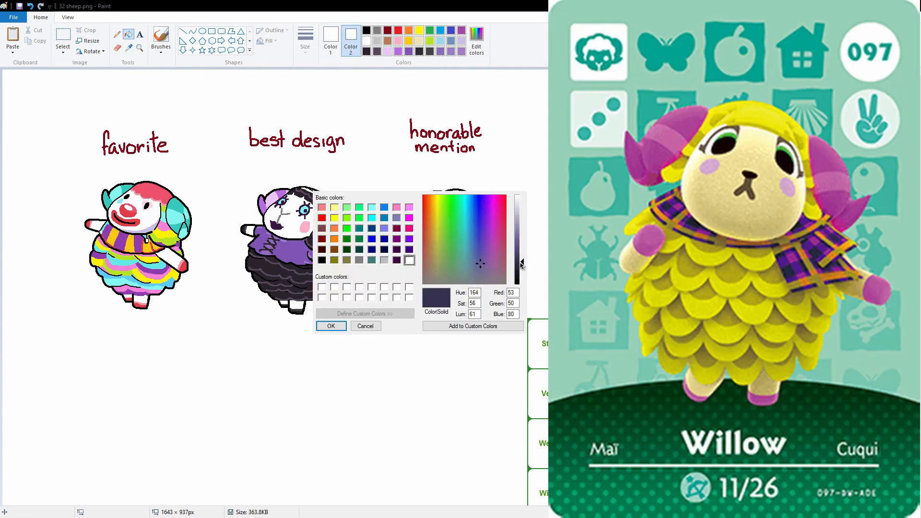
left_click(331, 325)
left_click(117, 48)
left_click_drag(466, 226, 425, 218)
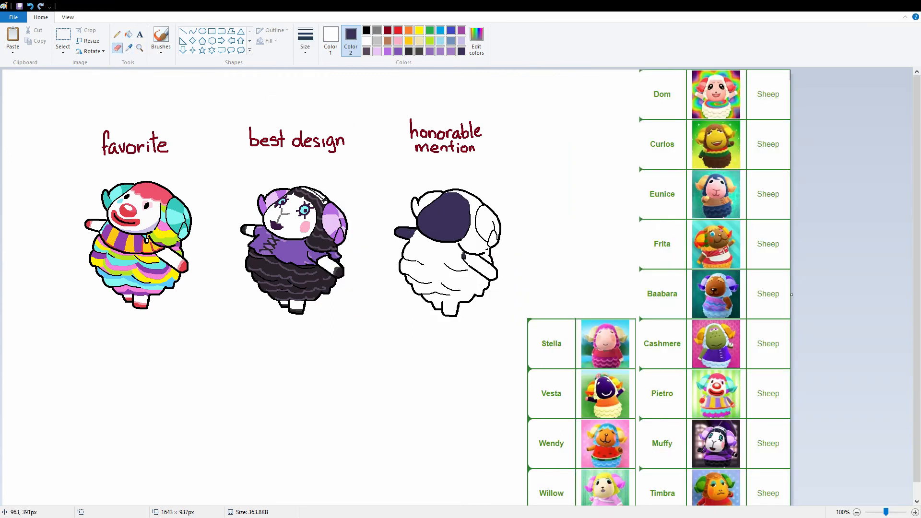
left_click_drag(464, 257, 492, 275)
left_click_drag(437, 303, 453, 312)
Paint pink hooves on the honorable mention sheep's hands and feet
left_click(398, 40)
left_click(331, 41)
left_click(462, 52)
left_click_drag(397, 230, 397, 235)
left_click_drag(440, 309, 434, 310)
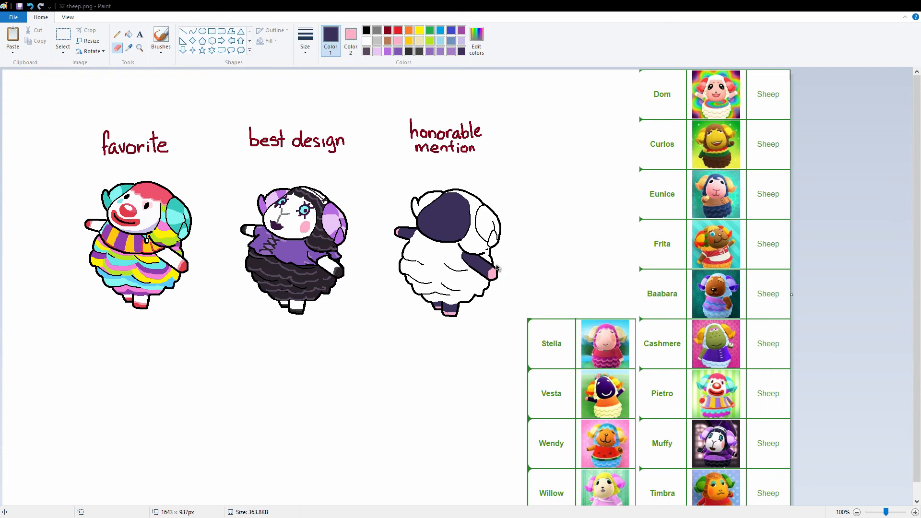
Mix a deeper pink and recolor the honorable mention sheep's hooves with it
left_click(351, 40)
left_click(477, 41)
left_click(521, 228)
left_click(331, 325)
left_click(331, 41)
left_click(129, 48)
left_click(493, 273)
Mix a near-white and draw the smile and eyes on the honorable mention sheep's dark face
left_click(117, 34)
left_click(477, 40)
left_click(521, 206)
left_click(332, 324)
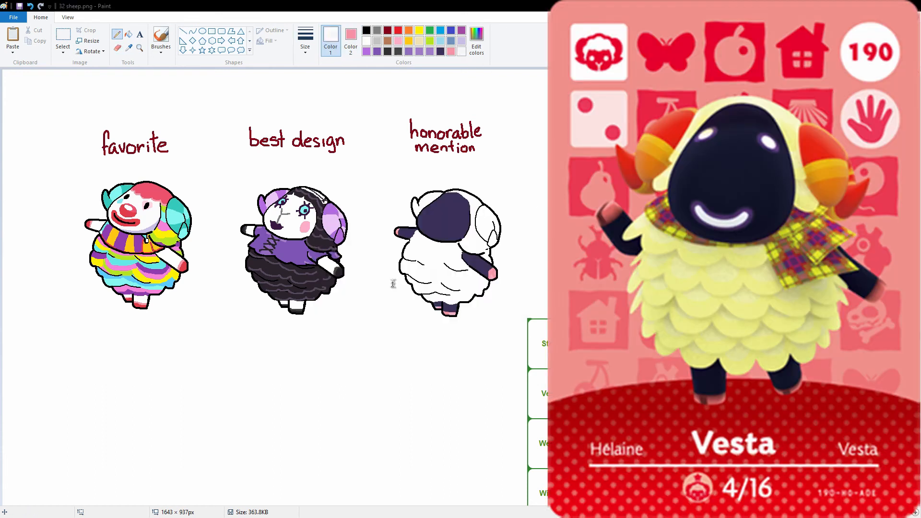
left_click_drag(425, 218, 445, 228)
left_click(460, 210)
Mix a pale cream and fill the honorable mention sheep's wool with it
left_click(350, 41)
left_click(129, 48)
left_click(605, 399)
left_click(331, 41)
left_click(419, 41)
left_click(477, 40)
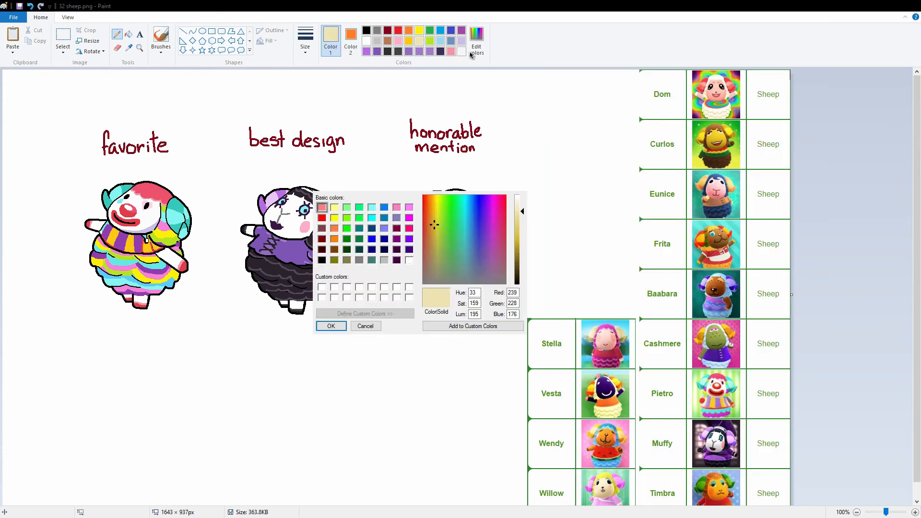
left_click(521, 202)
left_click(330, 325)
Paint an orange tip on the honorable mention sheep's larger horn
left_click(408, 41)
left_click(367, 41)
left_click(351, 41)
left_click(408, 40)
left_click_drag(496, 222, 498, 235)
left_click(409, 31)
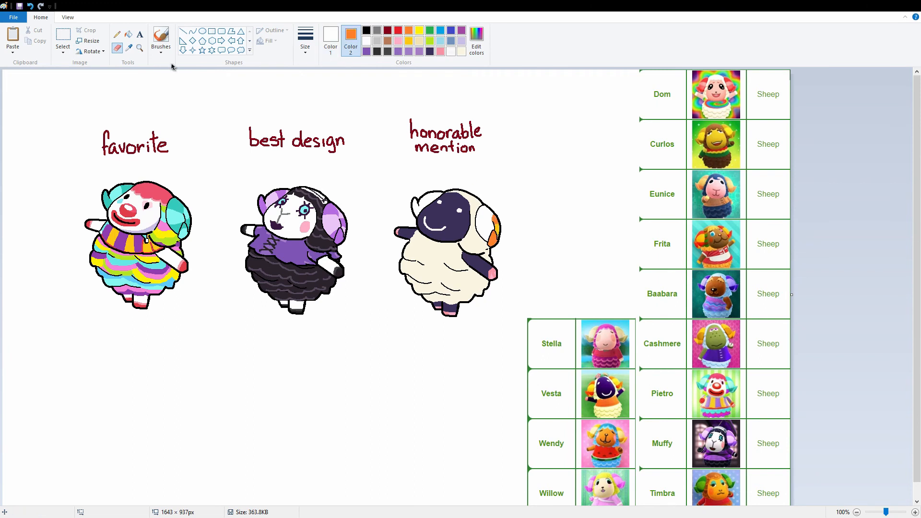
Fill both of the honorable mention sheep's horns with orange and golden yellow
left_click(409, 30)
left_click(129, 34)
right_click(484, 226)
left_click(117, 48)
left_click(129, 34)
right_click(424, 202)
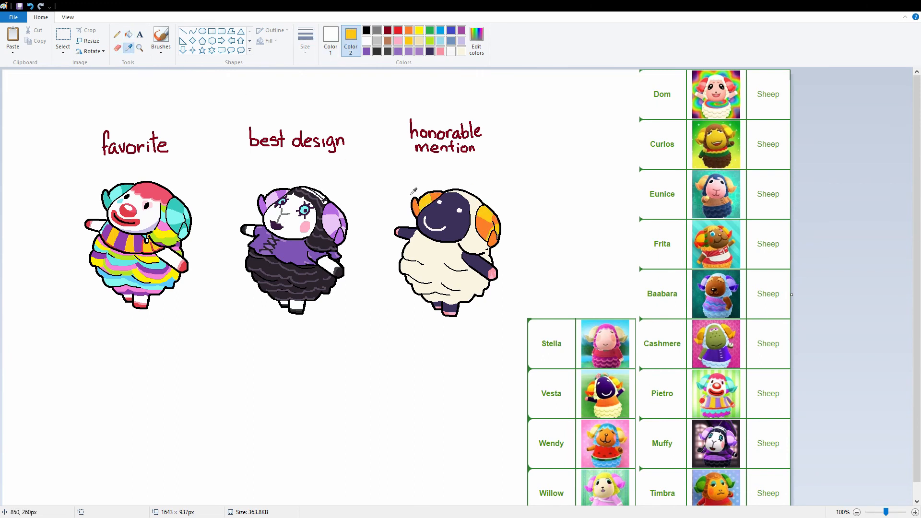
Mix a yellower cream from the wool color and refill the honorable mention sheep's wool
left_click(128, 48)
left_click(432, 249)
left_click(331, 41)
left_click(477, 41)
left_click(331, 327)
left_click(477, 40)
left_click(338, 330)
Sample orange from the Vesta picture, then outline and fill a sweater on the honorable mention sheep's upper body
left_click(129, 47)
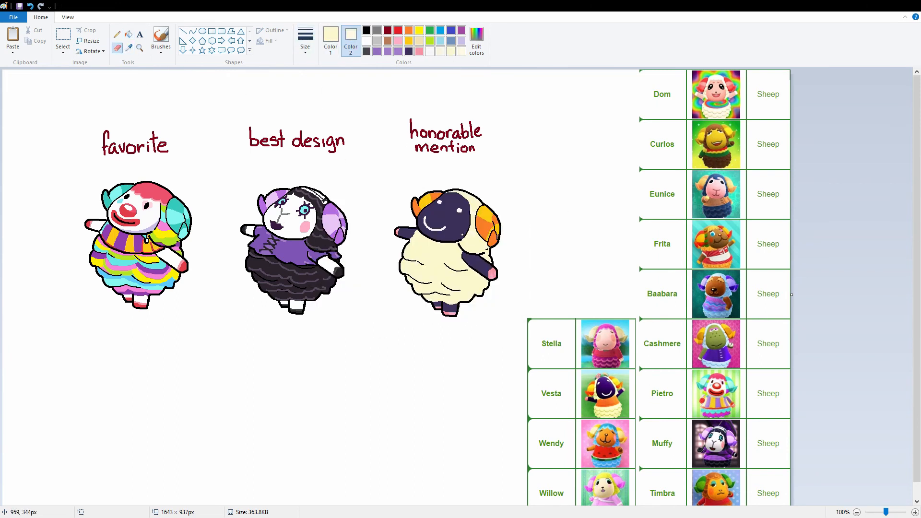
right_click(606, 399)
left_click(116, 48)
left_click_drag(415, 234, 464, 263)
left_click_drag(490, 253, 464, 263)
left_click(129, 47)
left_click(490, 253)
left_click(129, 34)
right_click(432, 250)
Add dark stitch marks to the honorable mention sheep's orange sweater and pale highlights to its wool
left_click(116, 34)
left_click(477, 40)
left_click(331, 326)
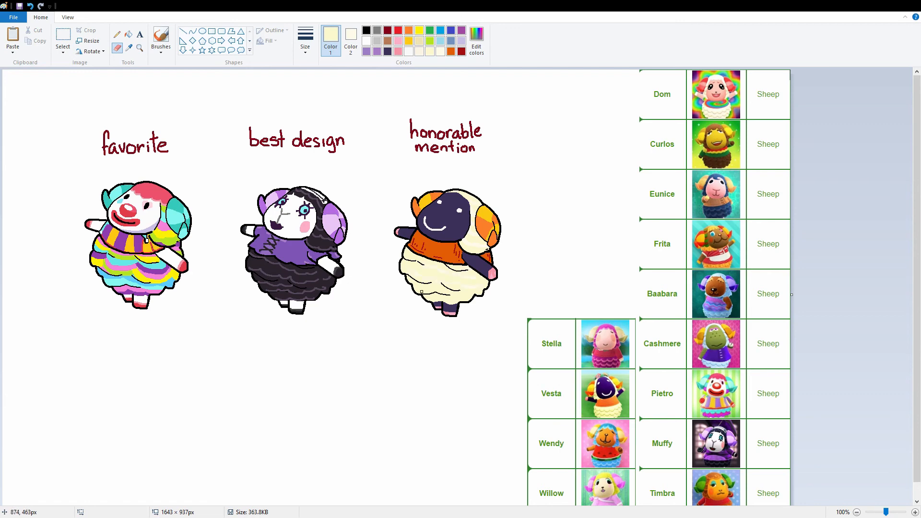
left_click(351, 41)
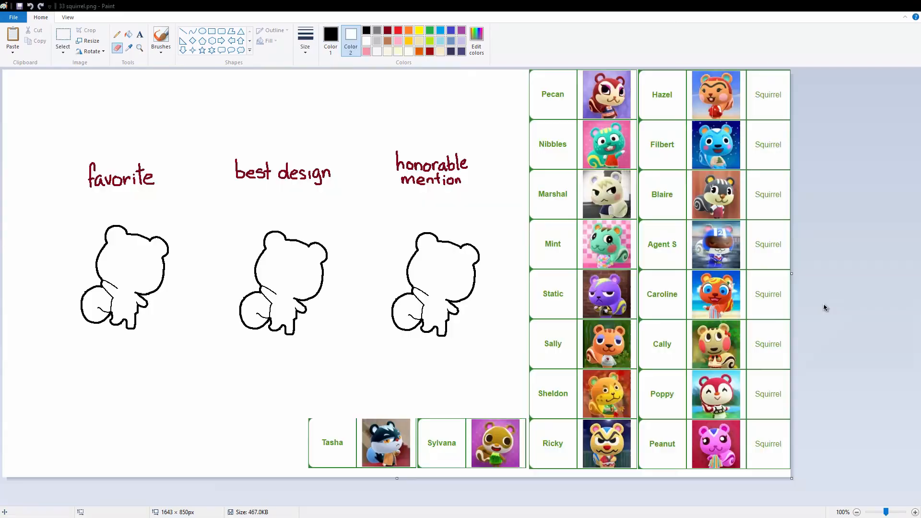
Mix an orange-brown and fill the favorite squirrel's head with it
left_click(477, 38)
left_click(331, 326)
left_click(132, 259)
Mix a reddish brown and paint the favorite squirrel's hair and bangs
left_click(476, 38)
left_click(424, 233)
left_click(331, 326)
left_click(117, 48)
mouse_move(102, 264)
left_mouse_down()
mouse_move(106, 247)
mouse_move(130, 237)
left_mouse_up()
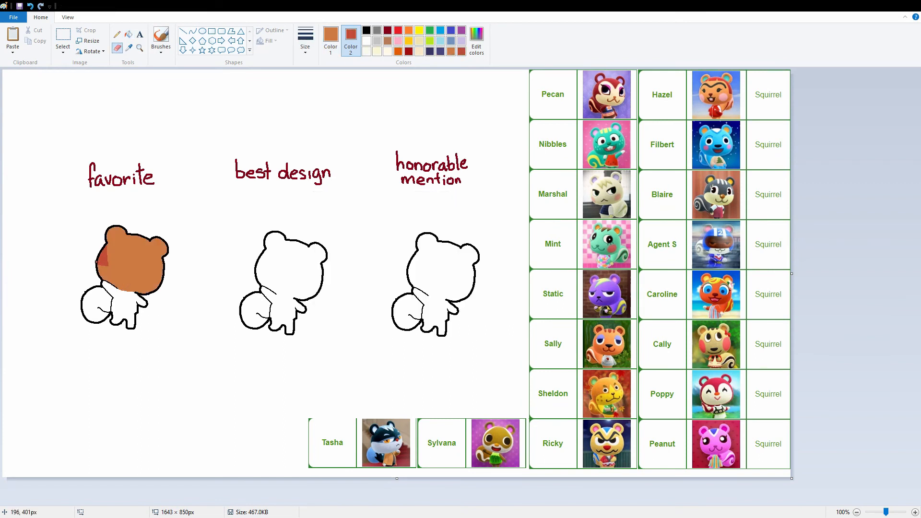
left_click_drag(147, 241, 161, 261)
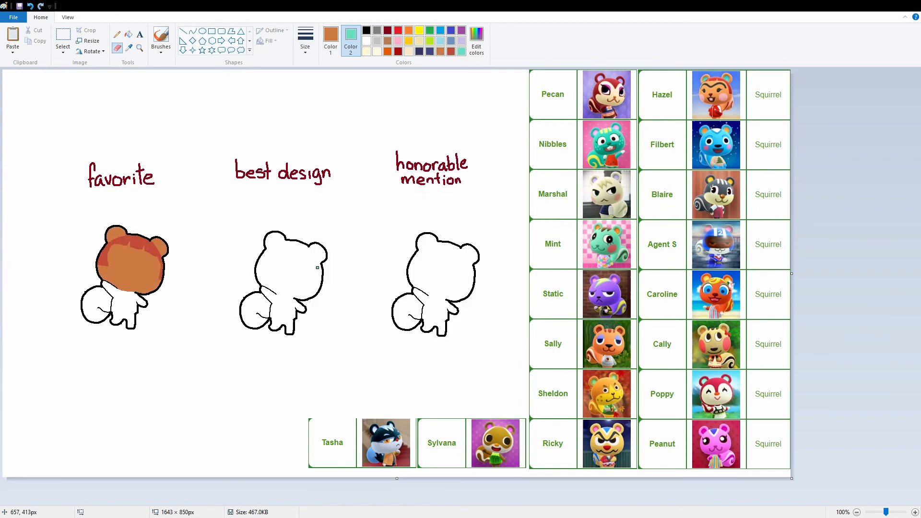
Paint the favorite squirrel's inner ears turquoise and draw its unibrow and lashed eyes in dark gray
mouse_move(158, 250)
left_mouse_down()
mouse_move(116, 254)
mouse_move(154, 264)
left_mouse_up()
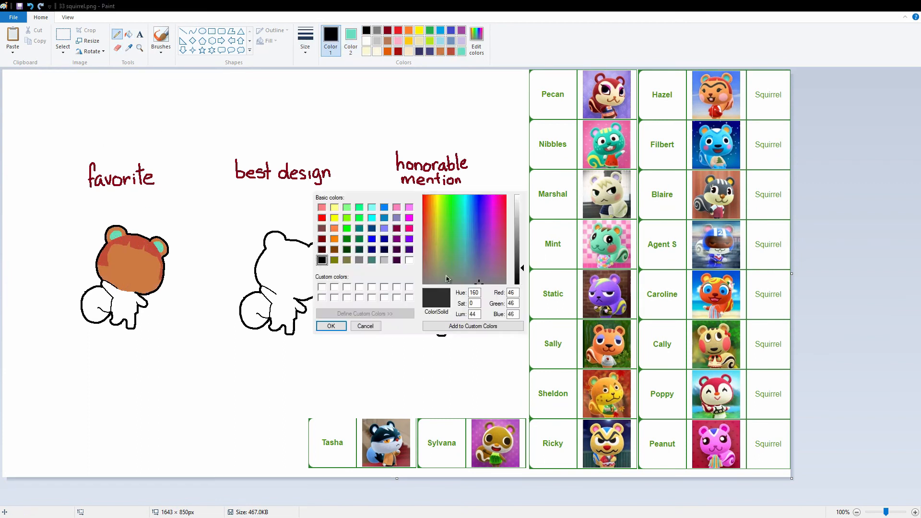
left_click(330, 326)
key("ctrl+z")
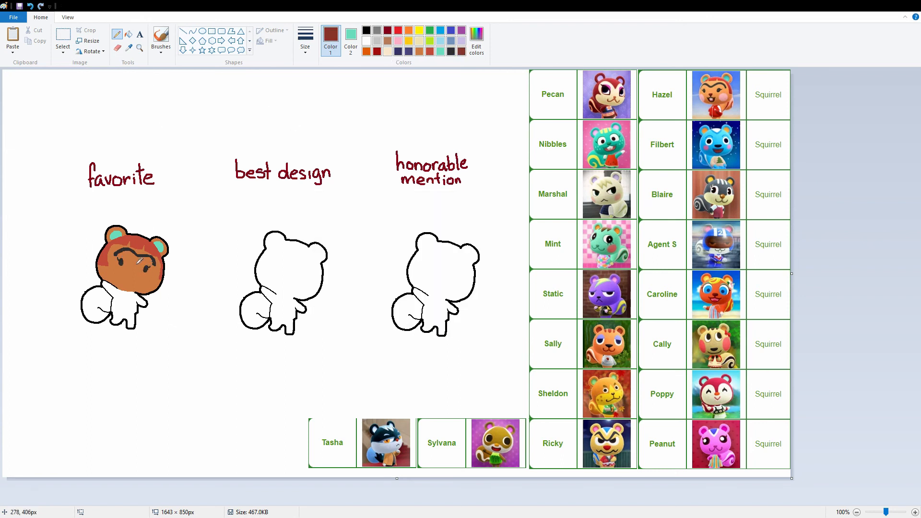
Draw the favorite squirrel's brown nose and its mouth, and fill the mouth with dark red
left_click(451, 51)
left_click_drag(126, 278, 137, 277)
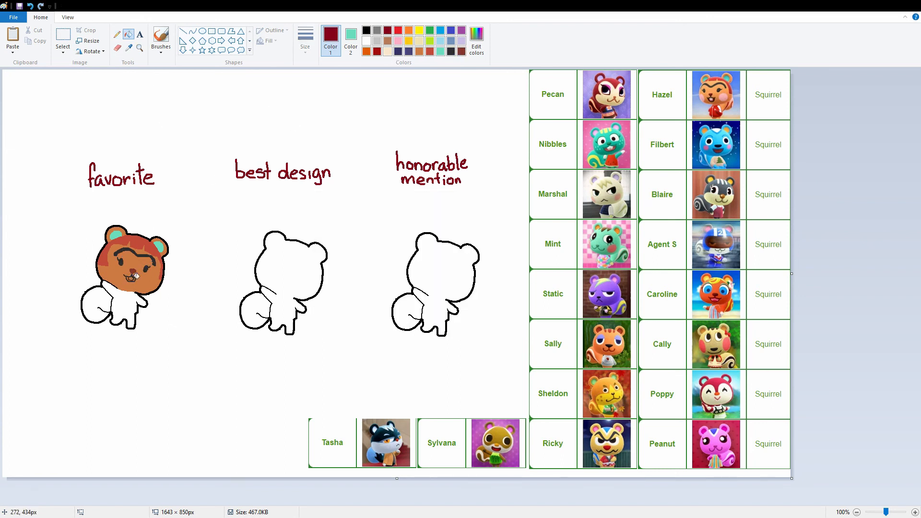
left_click(131, 278)
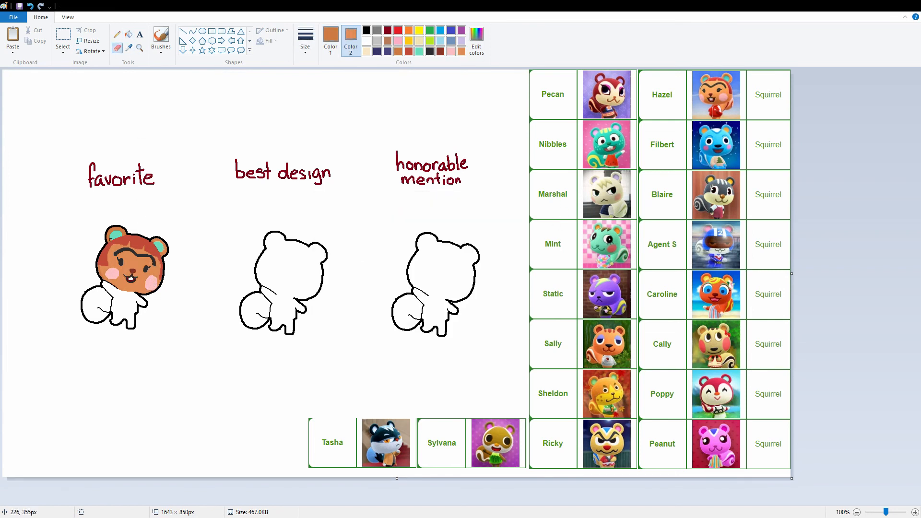
Paint the favorite squirrel's arms and legs orange-brown and color its jacket red with white trim
left_click_drag(105, 283, 107, 289)
left_click_drag(123, 324, 132, 326)
left_click(143, 303)
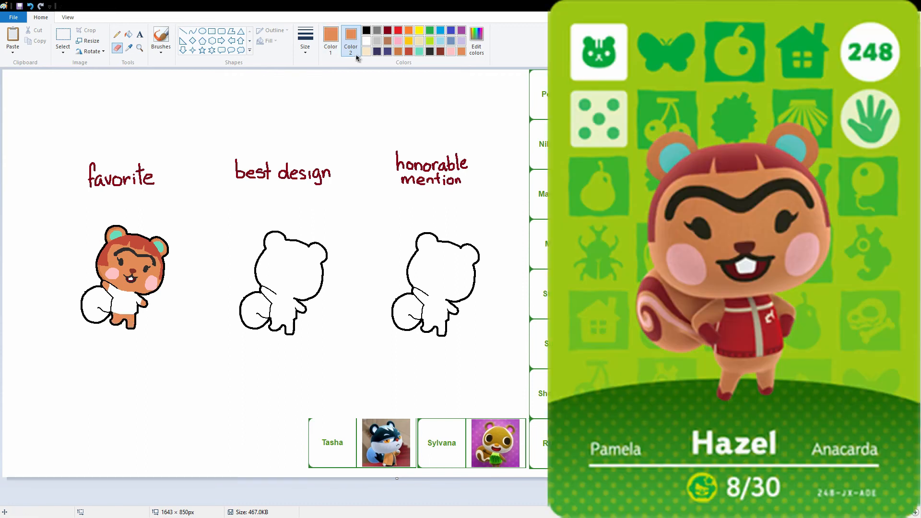
left_click(129, 48)
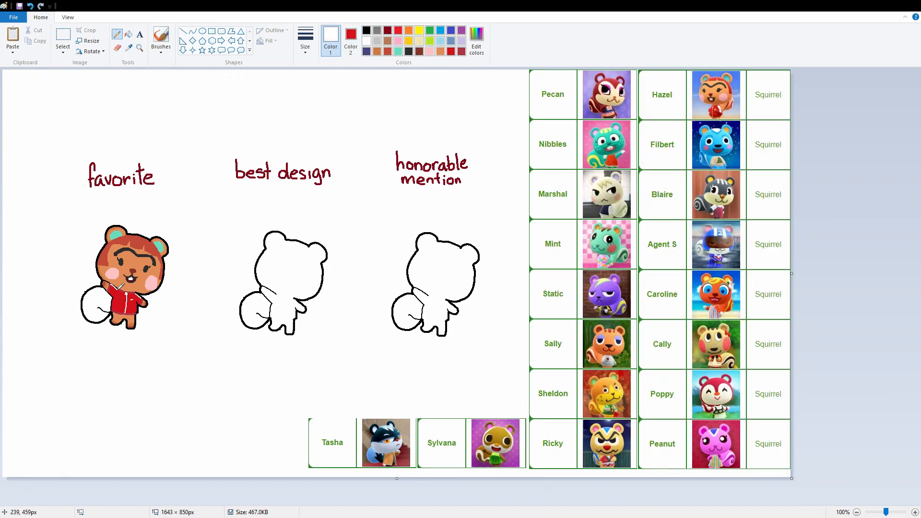
Fill the favorite squirrel's tail with orange-brown
left_click(129, 34)
left_click(441, 51)
left_click(96, 303)
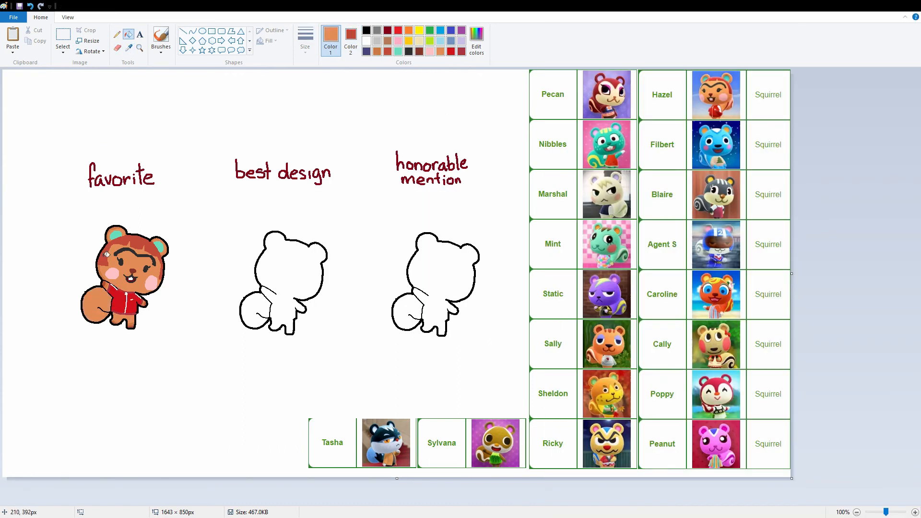
Paint a reddish-brown and lighter pinkish swirl inside the favorite squirrel's tail
left_click(117, 48)
mouse_move(107, 314)
left_mouse_down()
mouse_move(99, 295)
mouse_move(96, 314)
mouse_move(109, 291)
left_mouse_up()
left_click(351, 40)
left_click(476, 41)
left_click(332, 328)
left_click(128, 48)
right_click(101, 315)
Outline the helmet's face opening in blue across the head of the best design squirrel
left_click(117, 34)
left_click(330, 40)
left_click(366, 30)
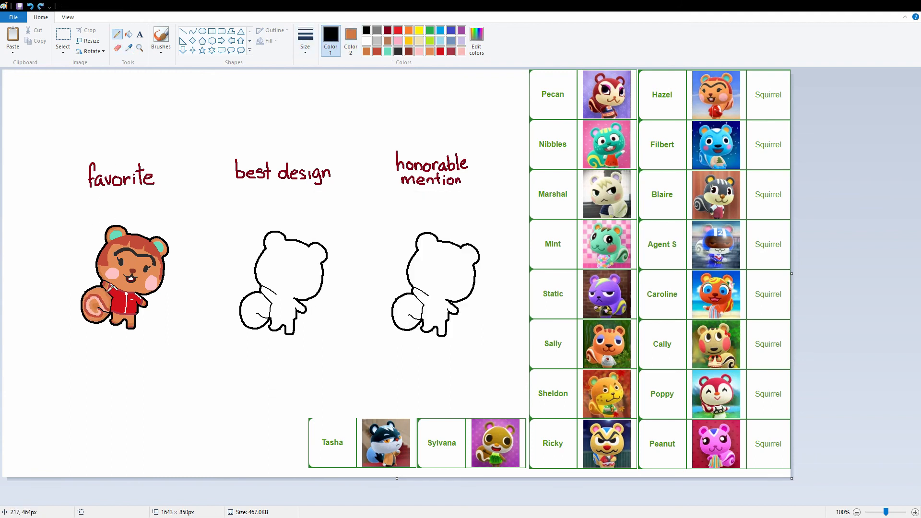
left_click(366, 40)
left_click(351, 41)
left_click(477, 40)
left_click(332, 327)
left_click(117, 47)
left_click_drag(256, 275, 314, 293)
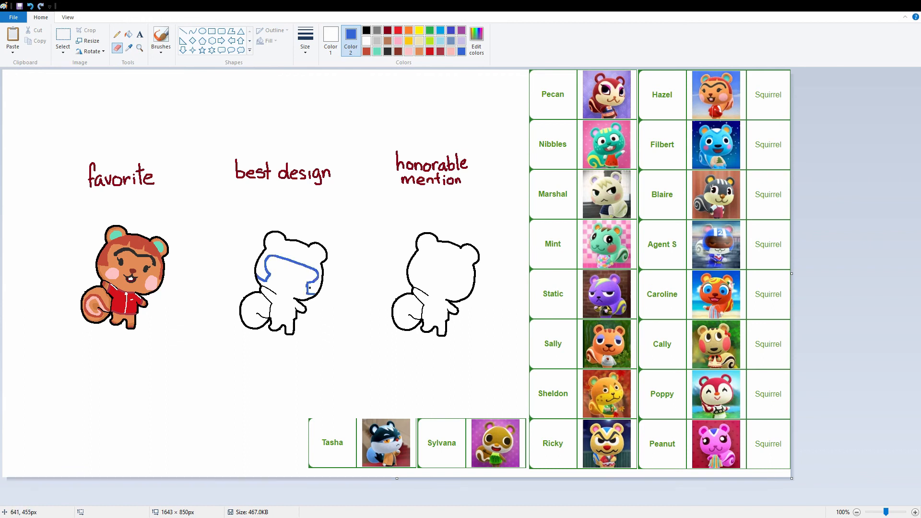
Fill the best design squirrel's helmet and ears with blue
left_click(129, 48)
mouse_move(280, 257)
left_mouse_down()
mouse_move(317, 273)
mouse_move(268, 270)
mouse_move(316, 272)
mouse_move(279, 269)
left_mouse_up()
right_click(312, 267)
left_click(129, 34)
right_click(290, 247)
Paint the best design squirrel's visor brown with a darker brown band along its upper edge
left_click(117, 48)
right_click(715, 237)
left_click(477, 40)
left_click(305, 41)
left_click(323, 115)
left_click(116, 35)
left_click(330, 41)
left_click(476, 40)
key("ctrl+z")
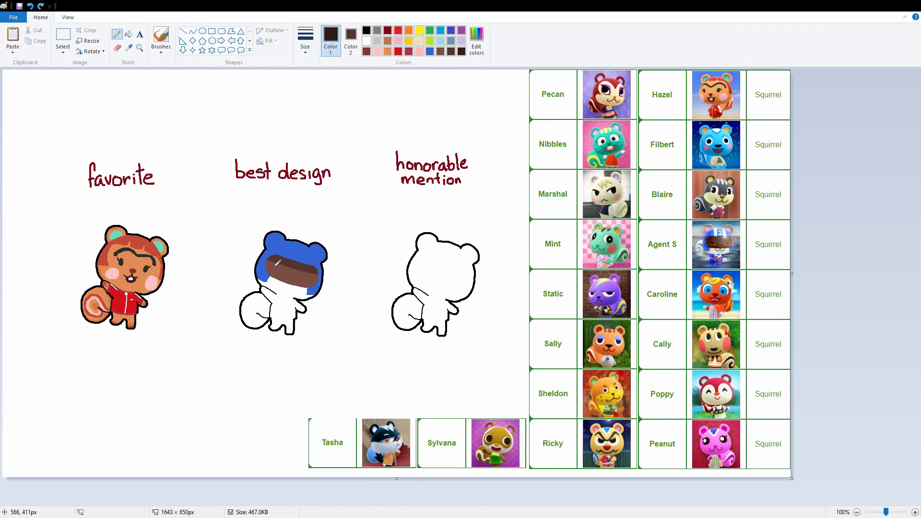
Draw the best design squirrel's half-closed eyes inside the visor in lighter and darker brown tones
left_click(440, 51)
left_click(351, 40)
left_click(476, 40)
left_click(519, 231)
left_click(331, 325)
left_click(118, 47)
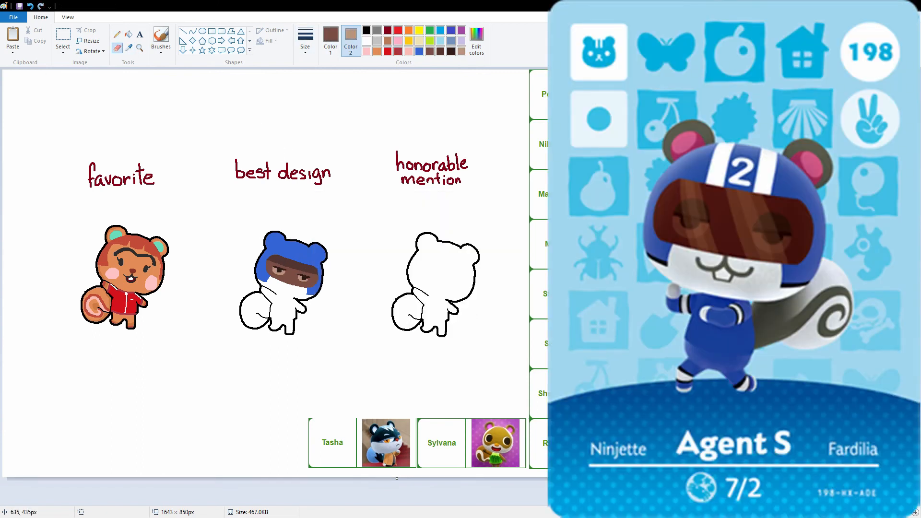
Draw the best design squirrel's nose and curved mouth below the visor
left_click(377, 41)
left_click(117, 34)
left_click_drag(280, 286, 295, 289)
left_click(377, 41)
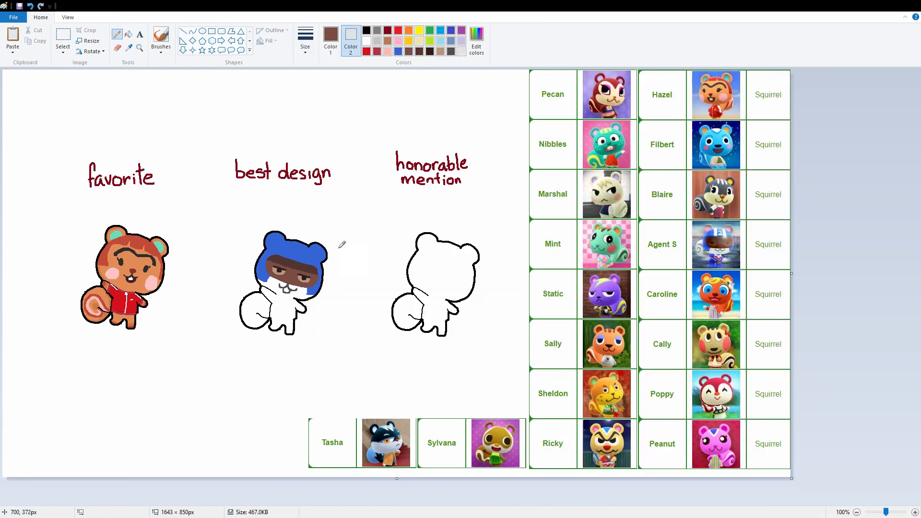
Fill the best design squirrel's face, body and tail with light gray
left_click(128, 34)
right_click(281, 312)
right_click(255, 307)
Color the best design squirrel's shirt with a darker shade of the helmet's blue
left_click(128, 48)
left_click(277, 239)
left_click(477, 40)
left_click(128, 34)
right_click(283, 309)
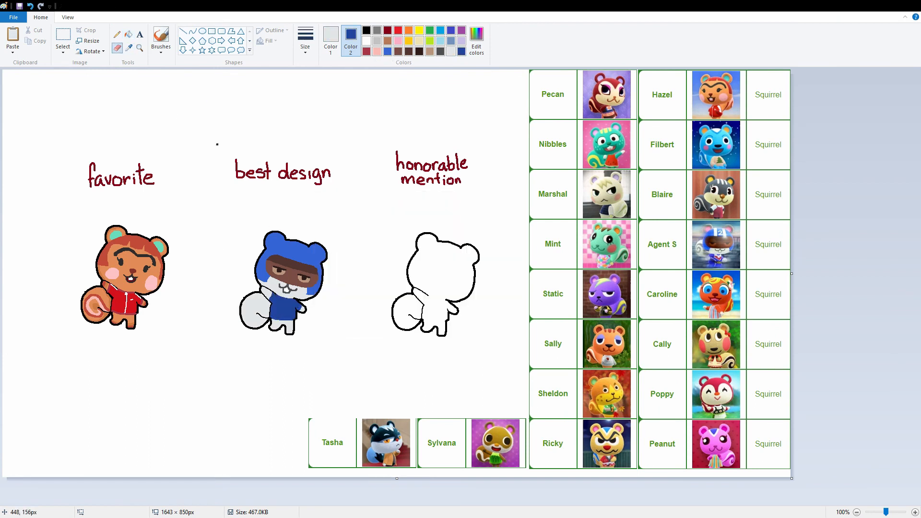